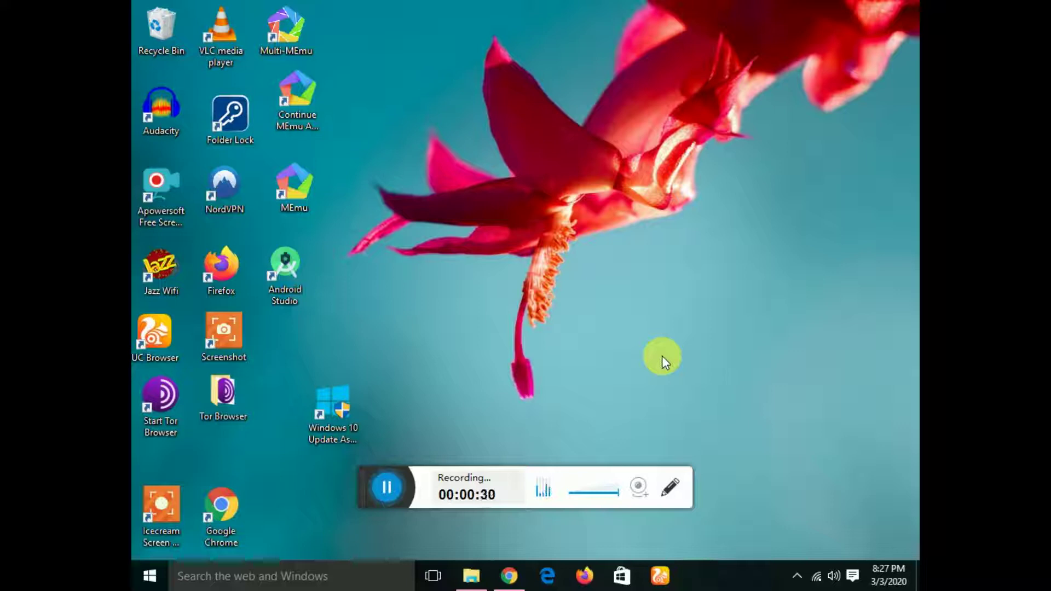
Switch to Chrome and highlight the username on the Instagram profile page.
left_click(506, 577)
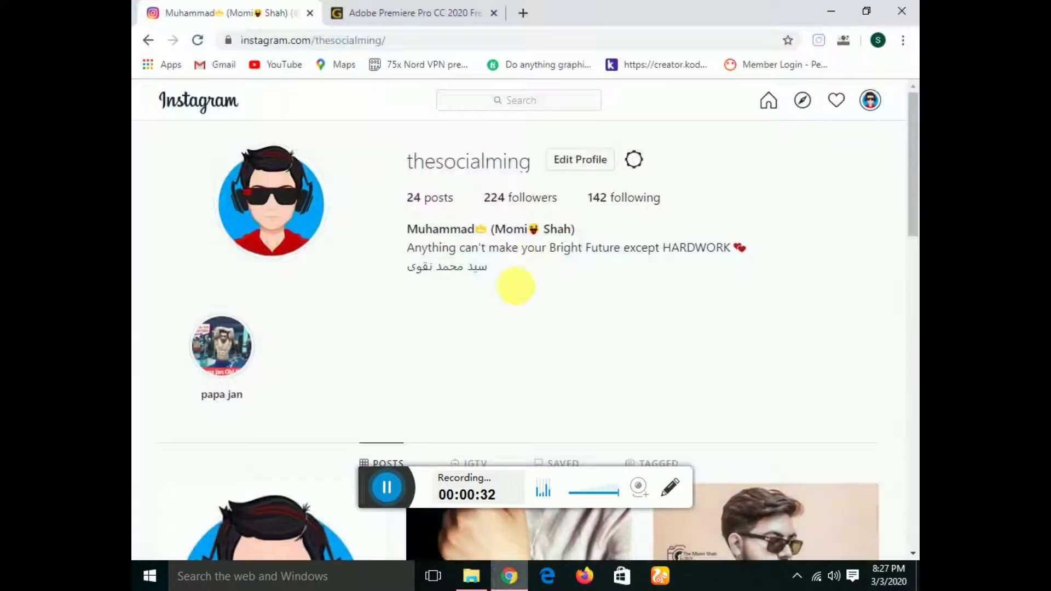
mouse_move(526, 170)
left_mouse_down()
mouse_move(409, 164)
mouse_move(518, 174)
left_mouse_up()
left_click(520, 171)
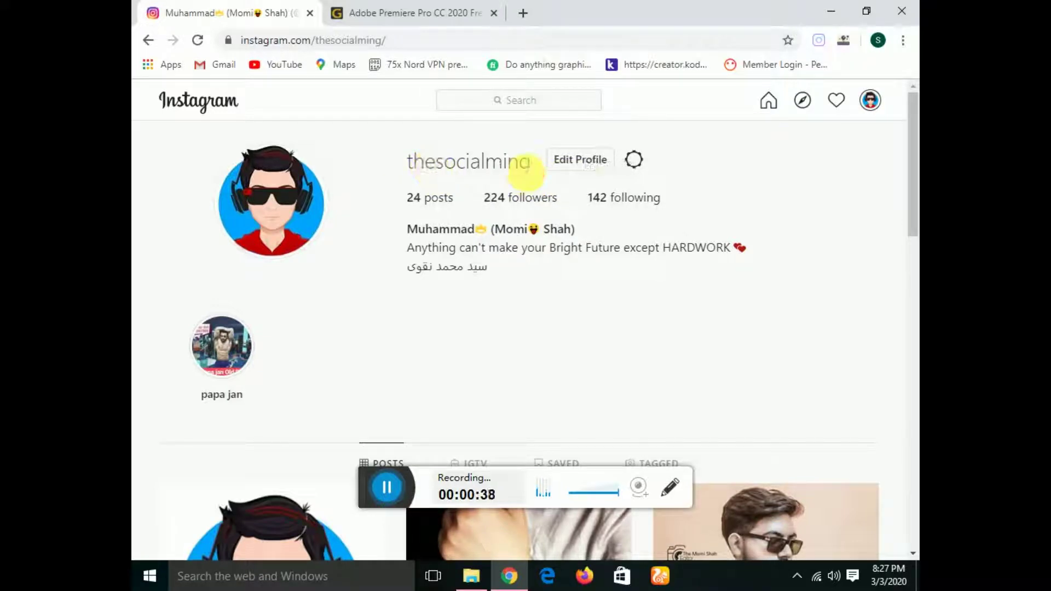
left_click_drag(533, 164, 416, 175)
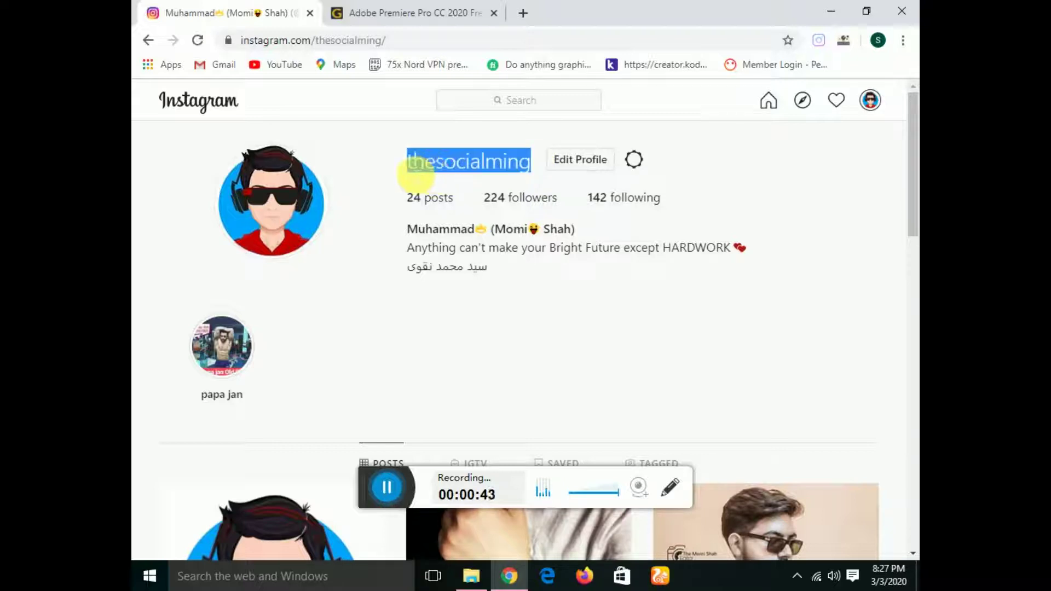
left_click(393, 170)
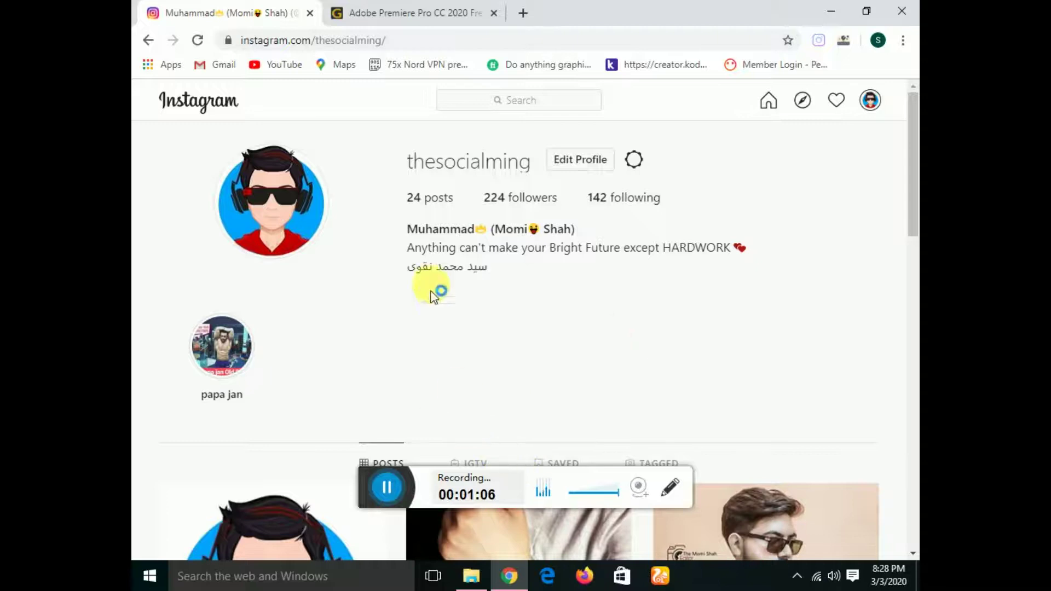
View the Adobe Premiere Pro CC 2020 download page, minimize the browser and refresh the desktop.
left_click(395, 12)
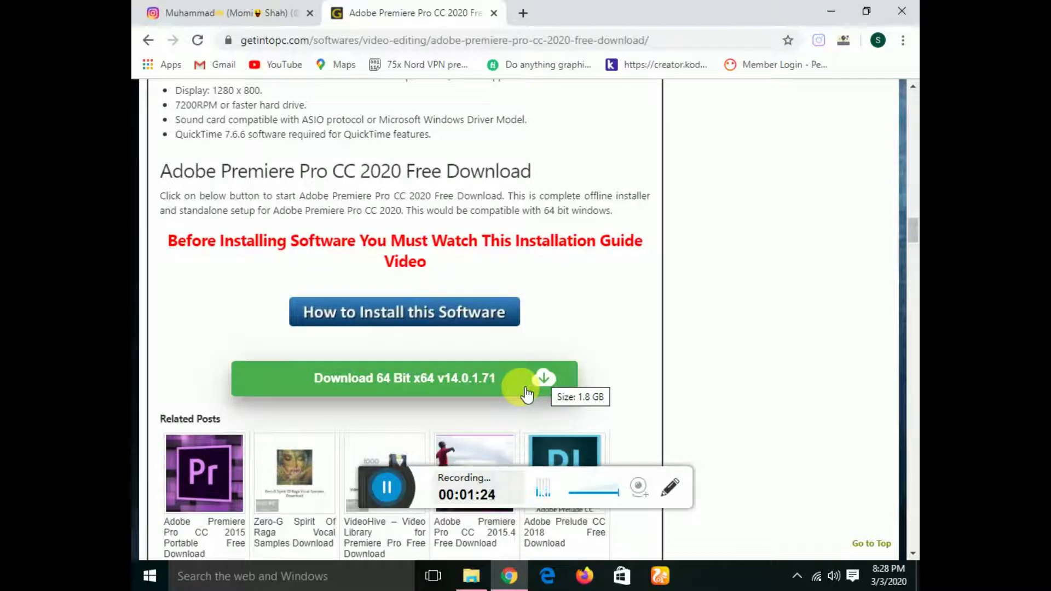
left_click(831, 12)
right_click(644, 198)
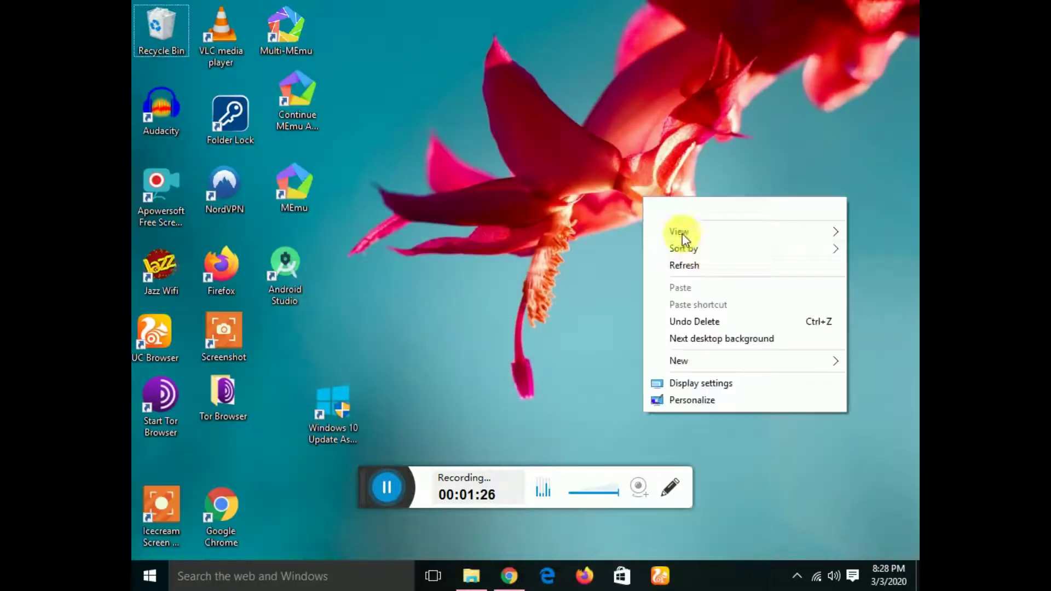
left_click(702, 263)
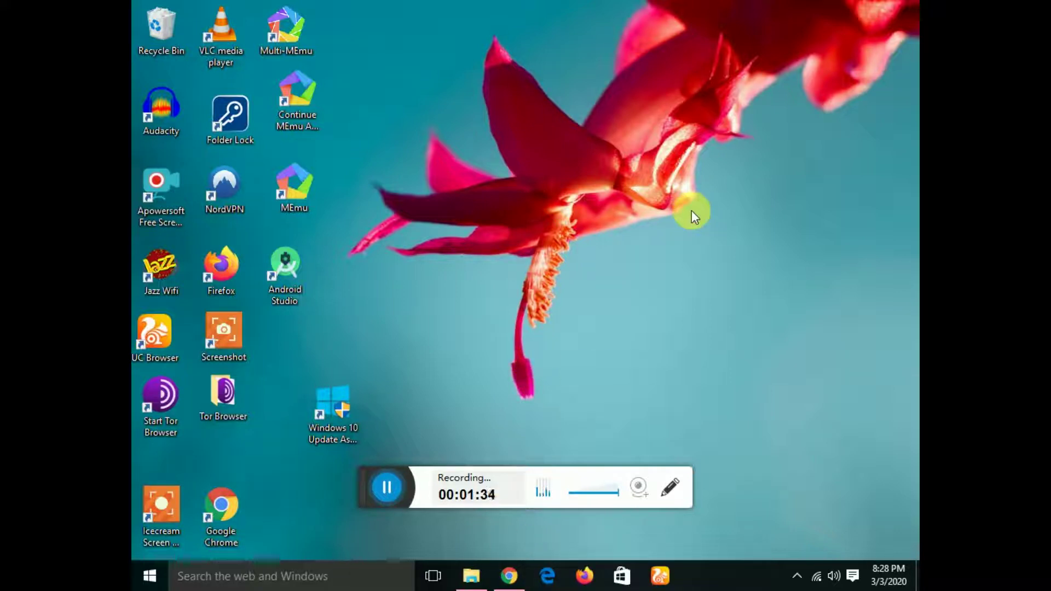
Switch to File Explorer and check the extraction options for the downloaded Getintopc Premiere Pro 2020 archive in the web folder.
left_click(469, 580)
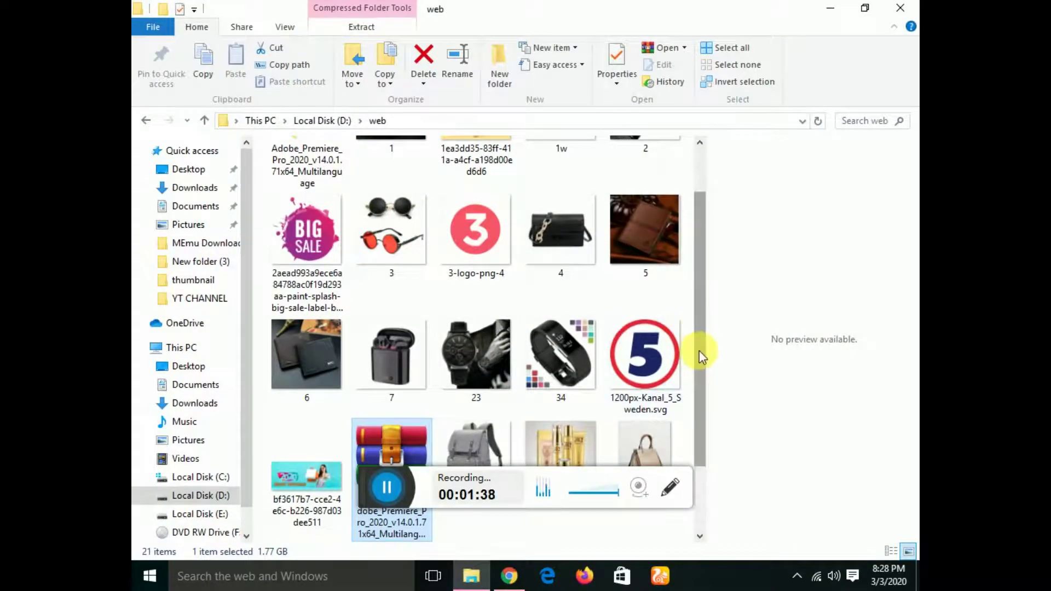
scroll(696, 350, "down", 2)
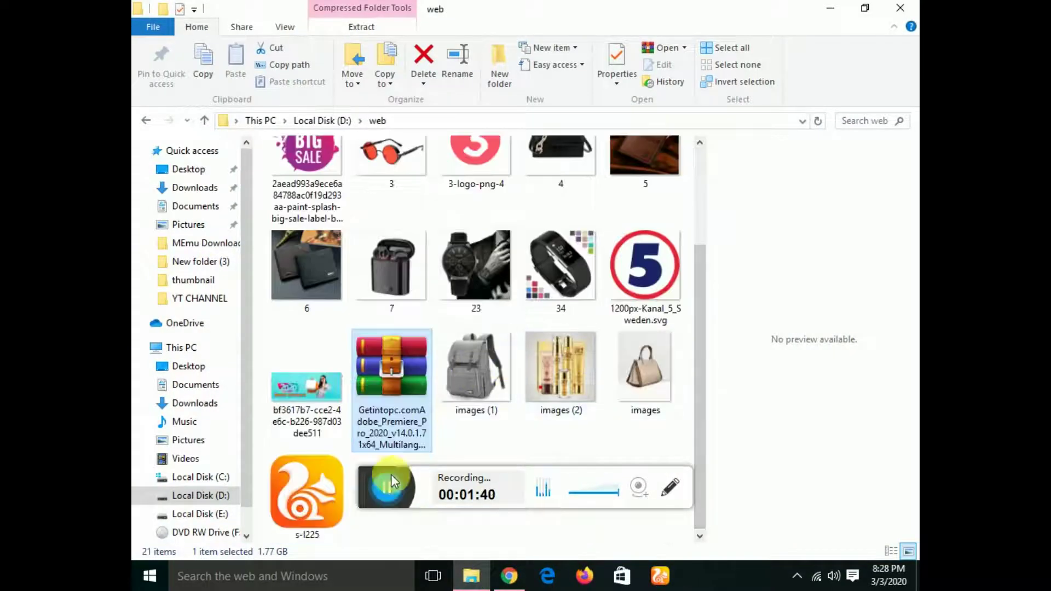
right_click(405, 390)
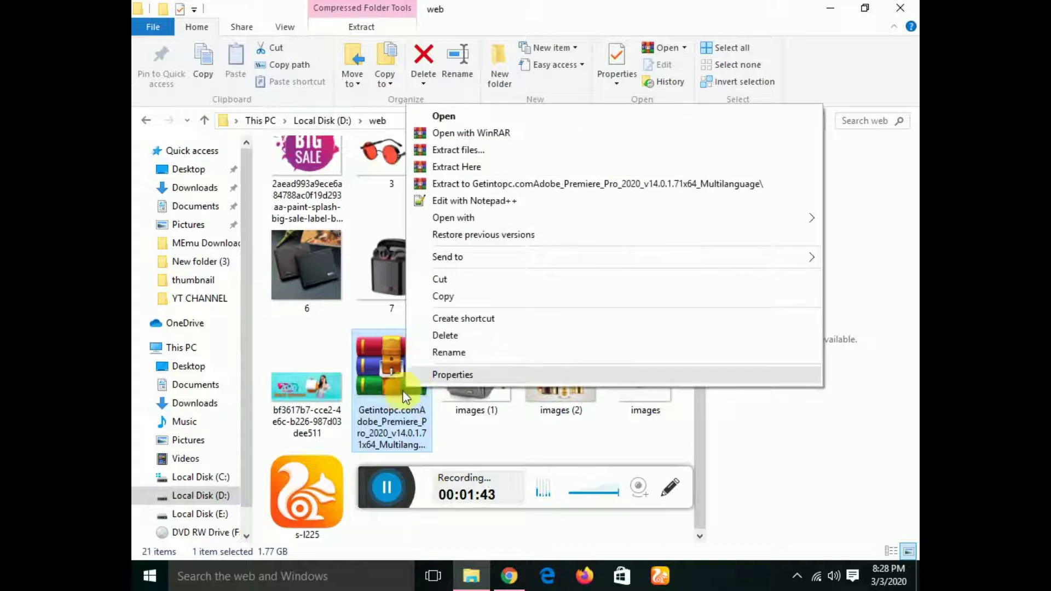
left_click(466, 438)
right_click(422, 411)
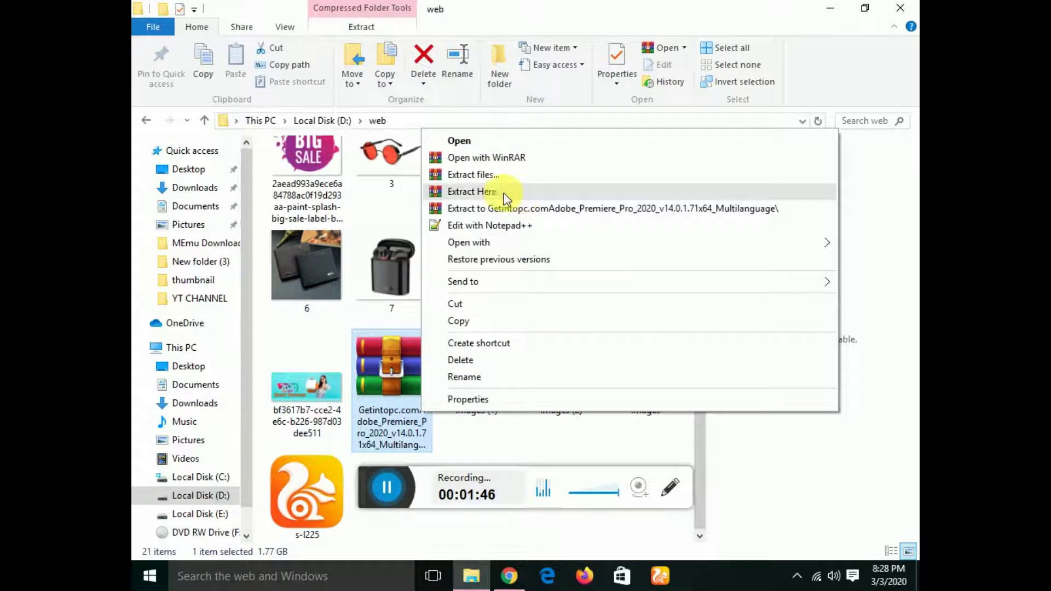
left_click(528, 438)
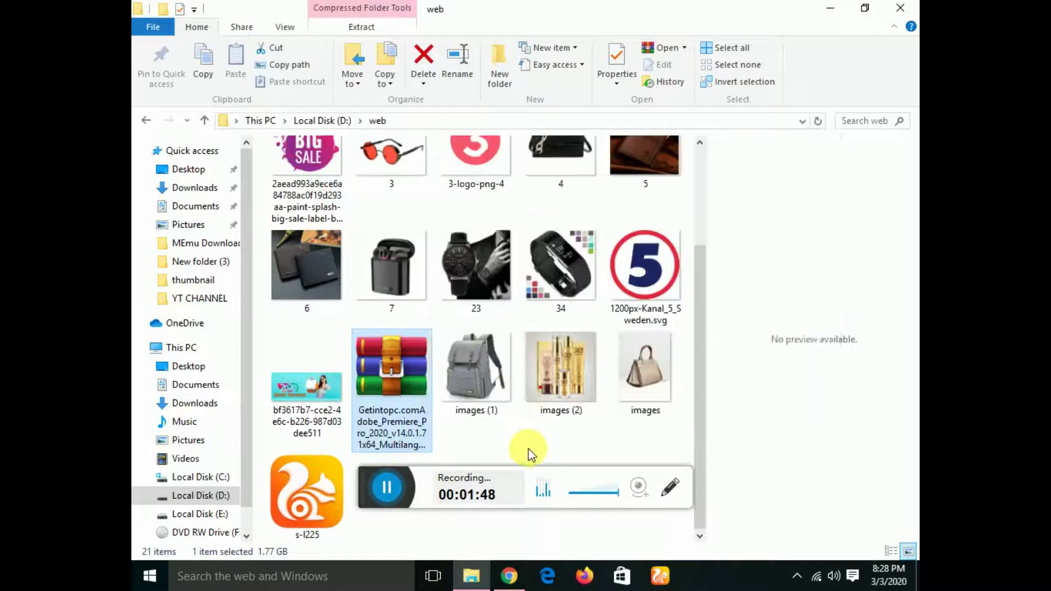
Open the extracted Adobe_Premiere_Pro_2020_v14.0.1.71x64_Multilanguage folder and launch its Set-up application.
scroll(512, 448, "up", 3)
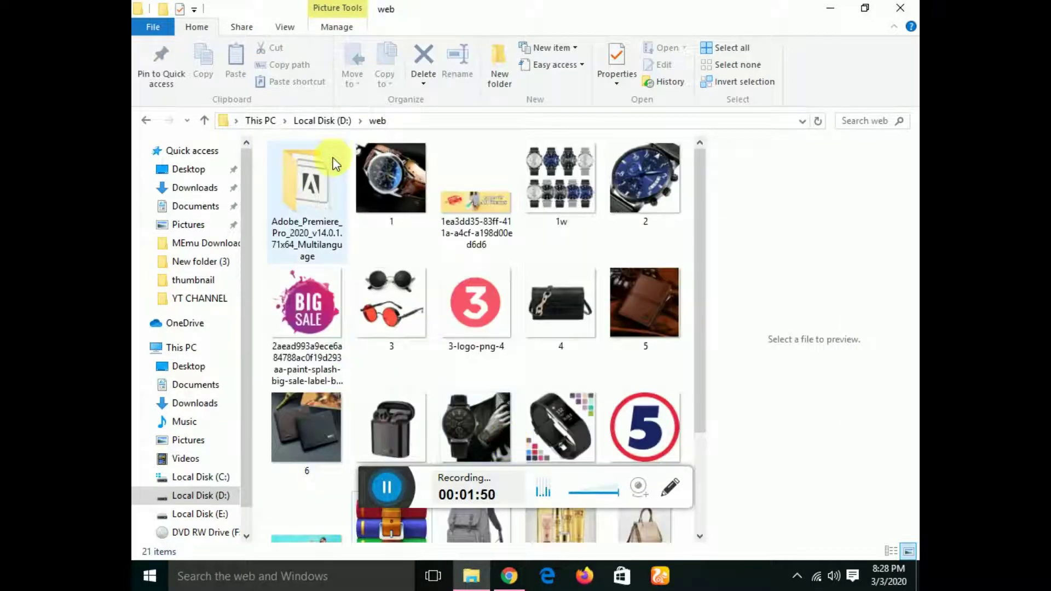
double_click(299, 216)
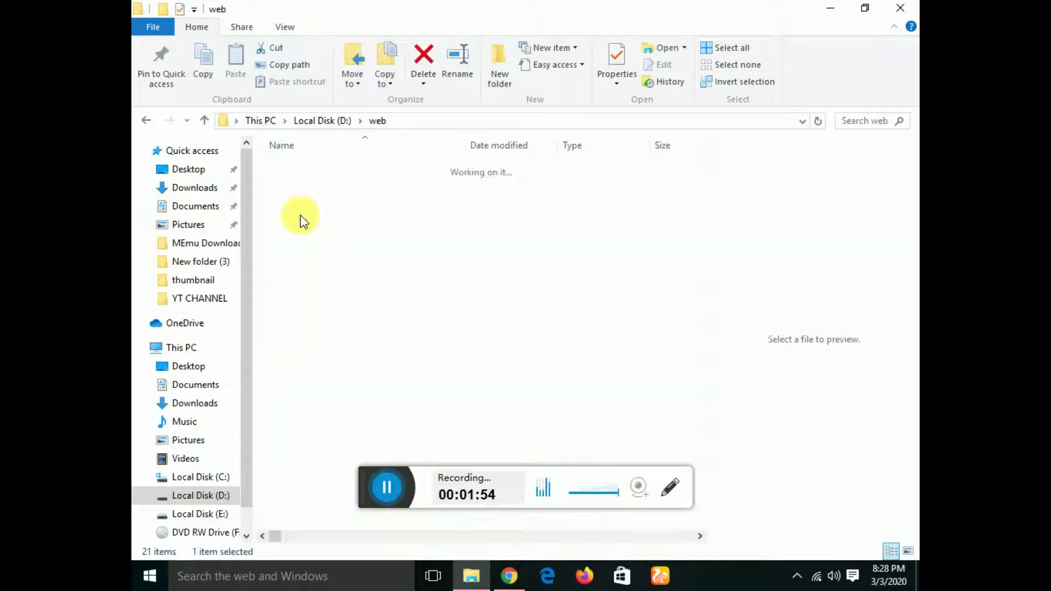
left_click(146, 121)
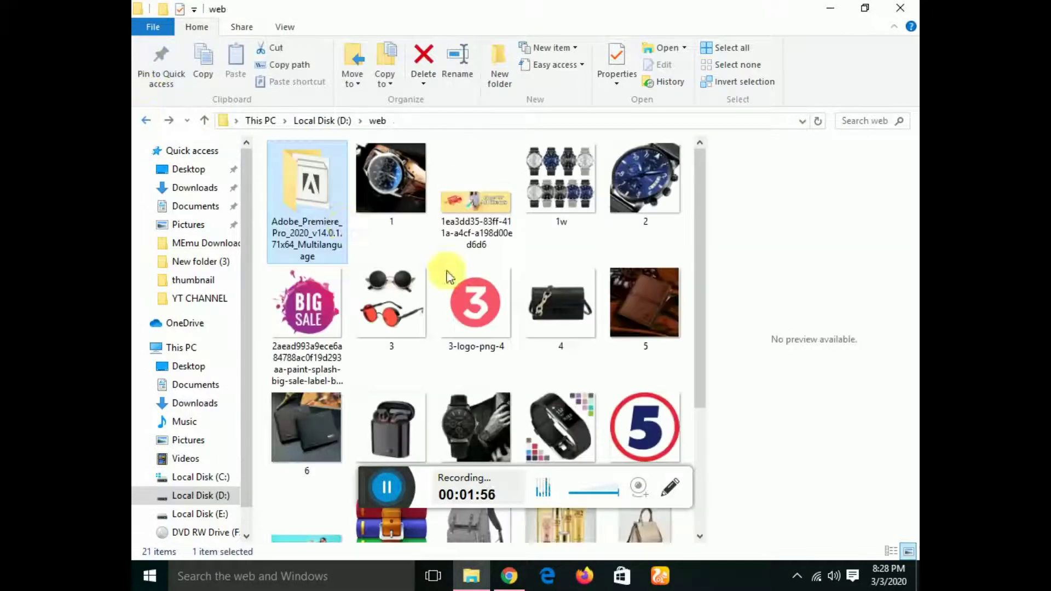
double_click(330, 222)
double_click(340, 219)
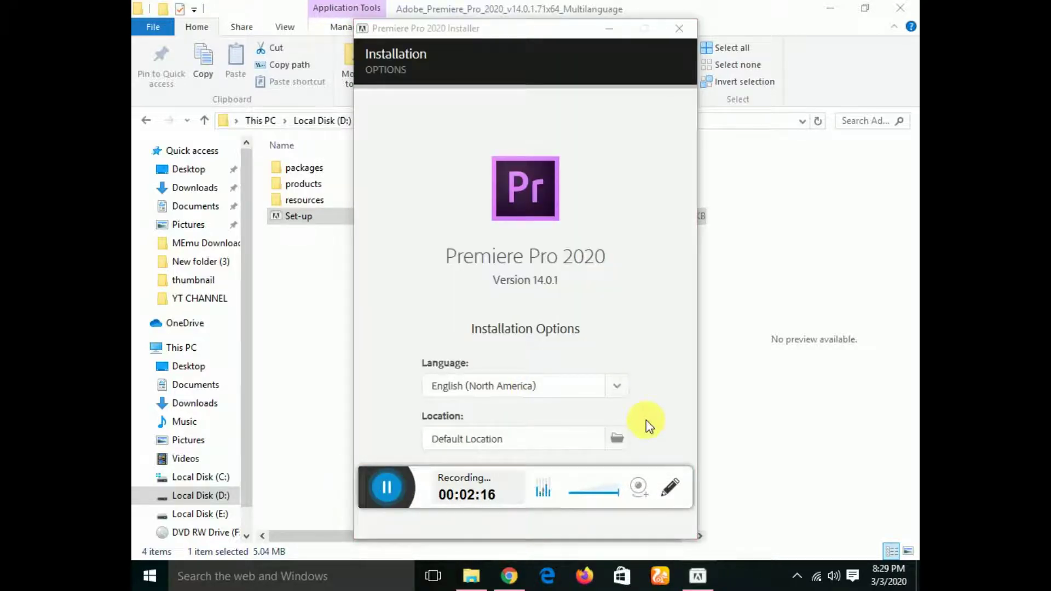
Try to install Premiere Pro 2020 in English (North America) at the default location, and quit the installer.
left_click_drag(576, 27, 311, 7)
left_click(309, 476)
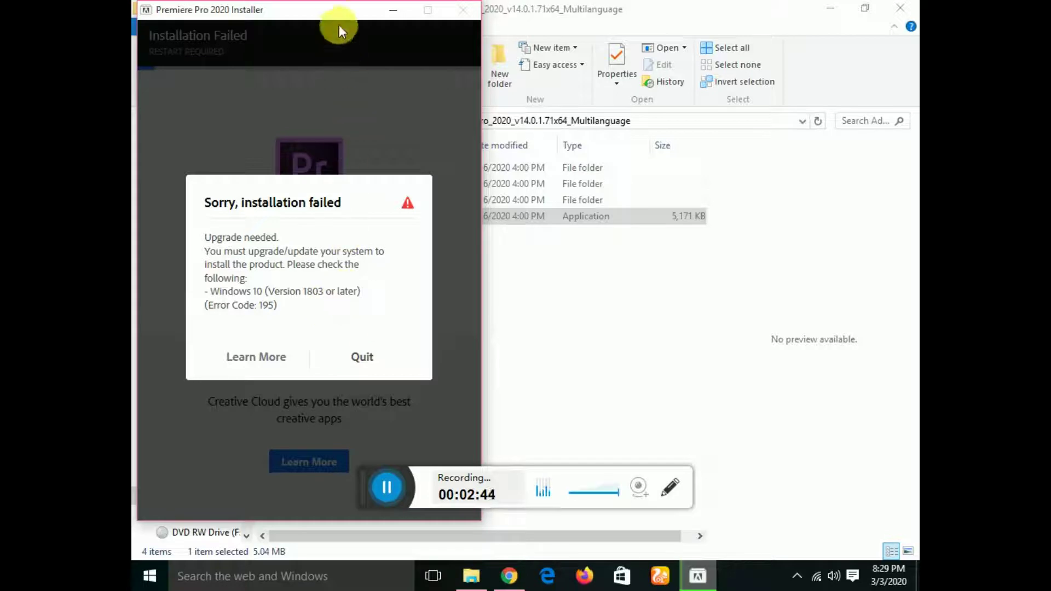
left_click_drag(337, 7, 327, 33)
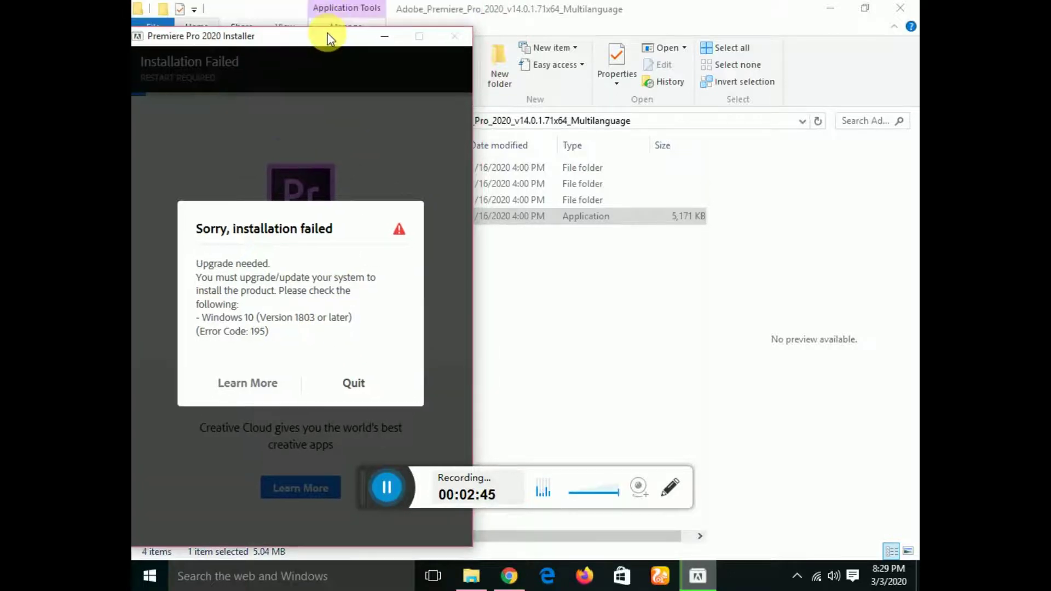
left_click(361, 384)
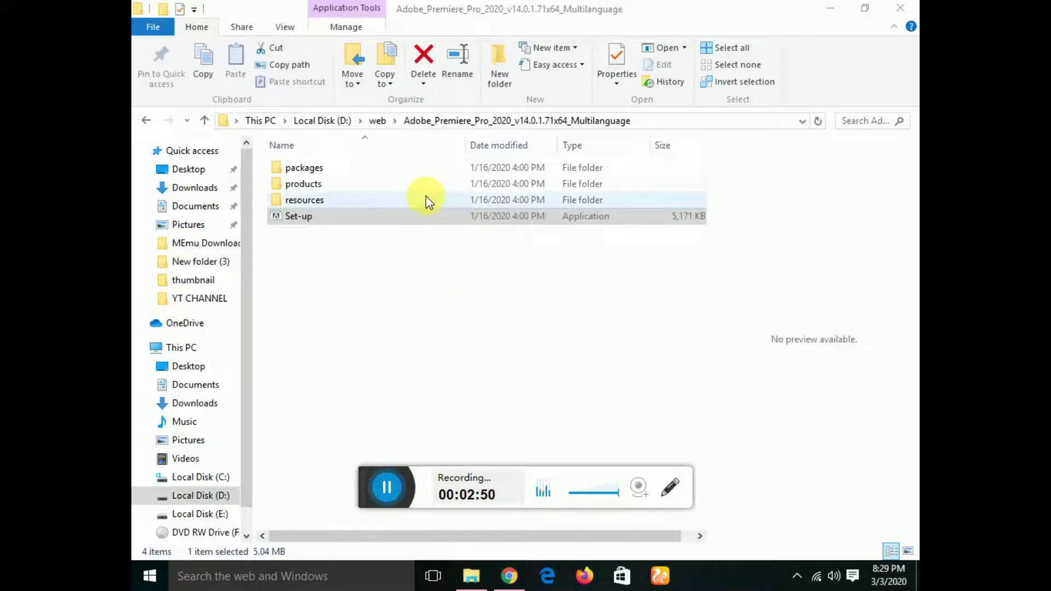
Look inside the PPRO subfolder of the products folder and return to the web folder.
double_click(339, 188)
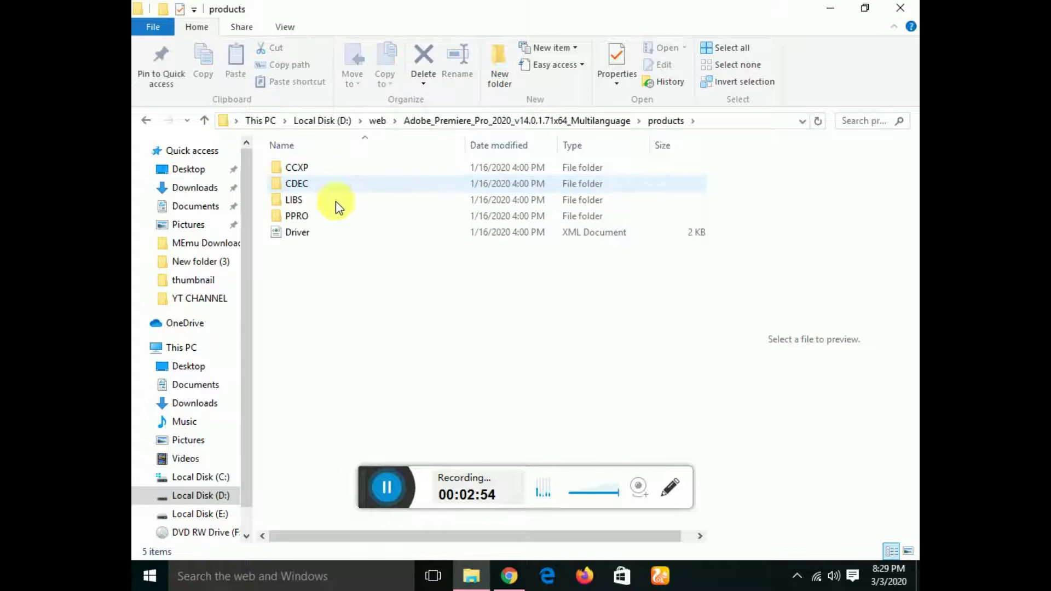
double_click(335, 217)
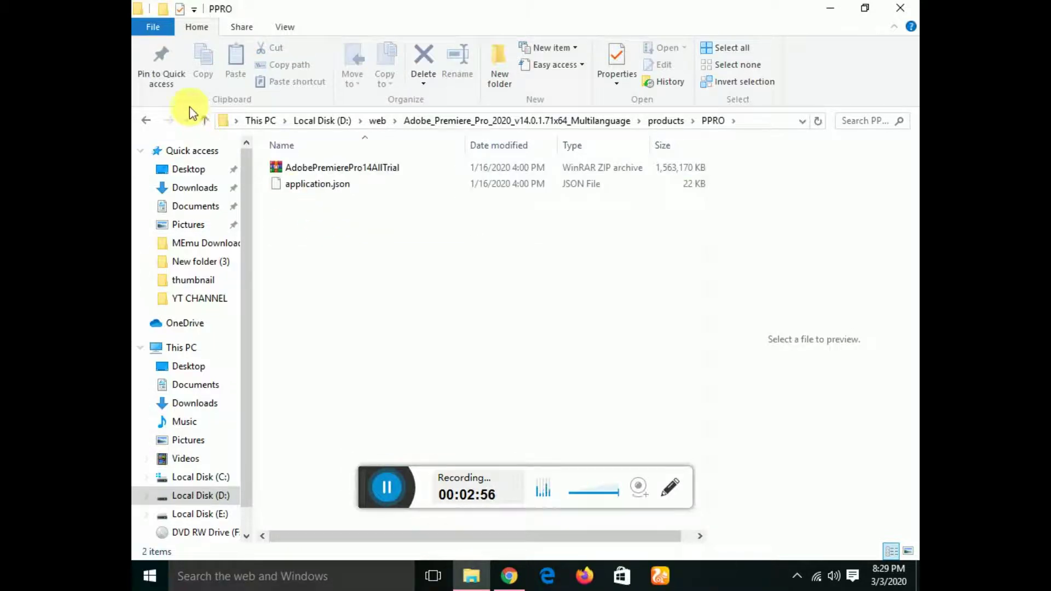
double_click(145, 122)
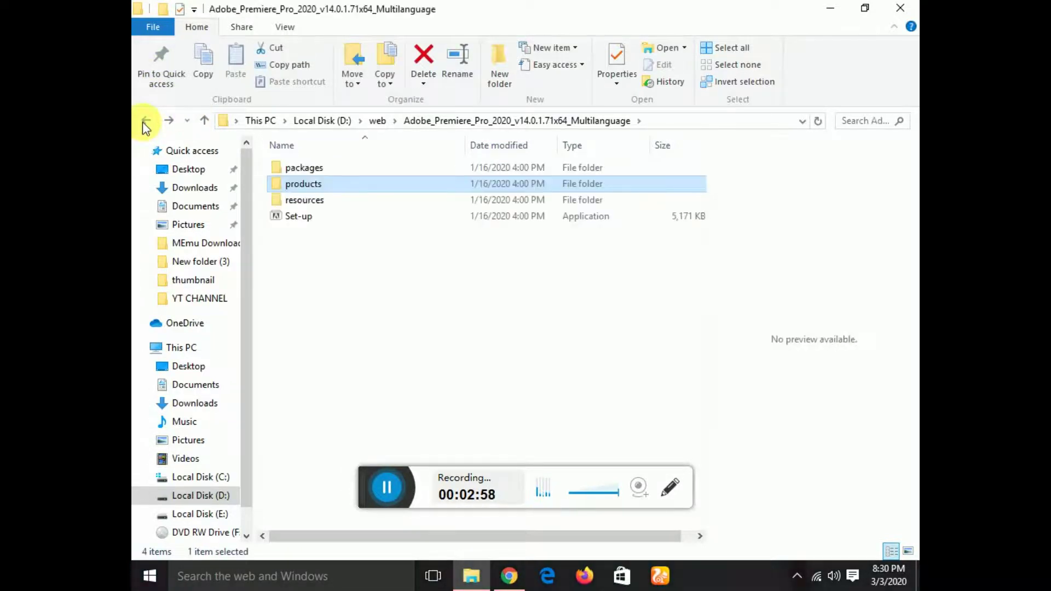
left_click(143, 121)
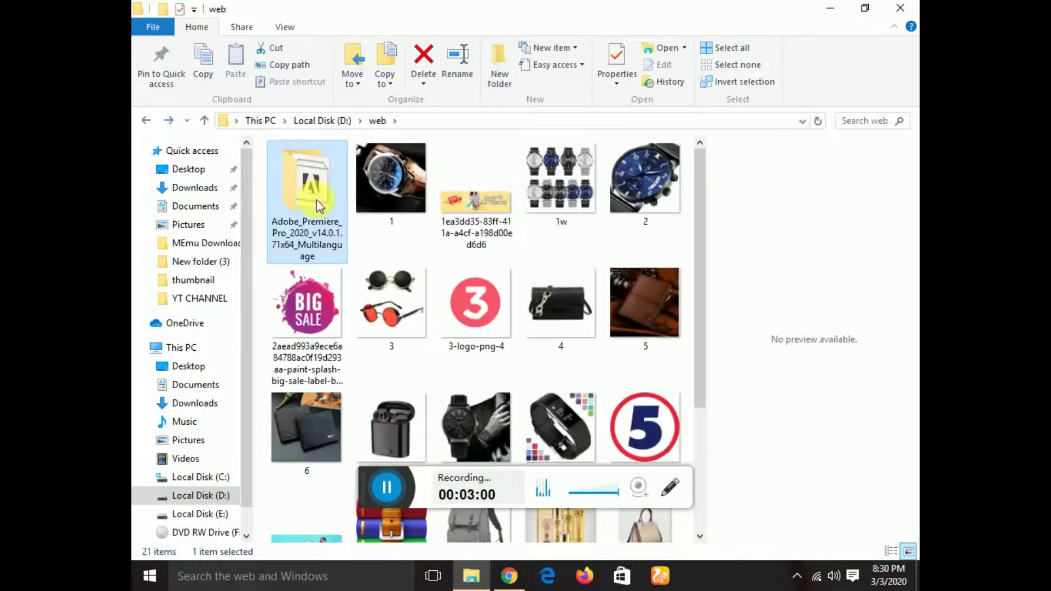
Open products > PPRO in the Premiere Pro 2020 folder and select the AdobePremierePro14AllTrial archive.
double_click(322, 229)
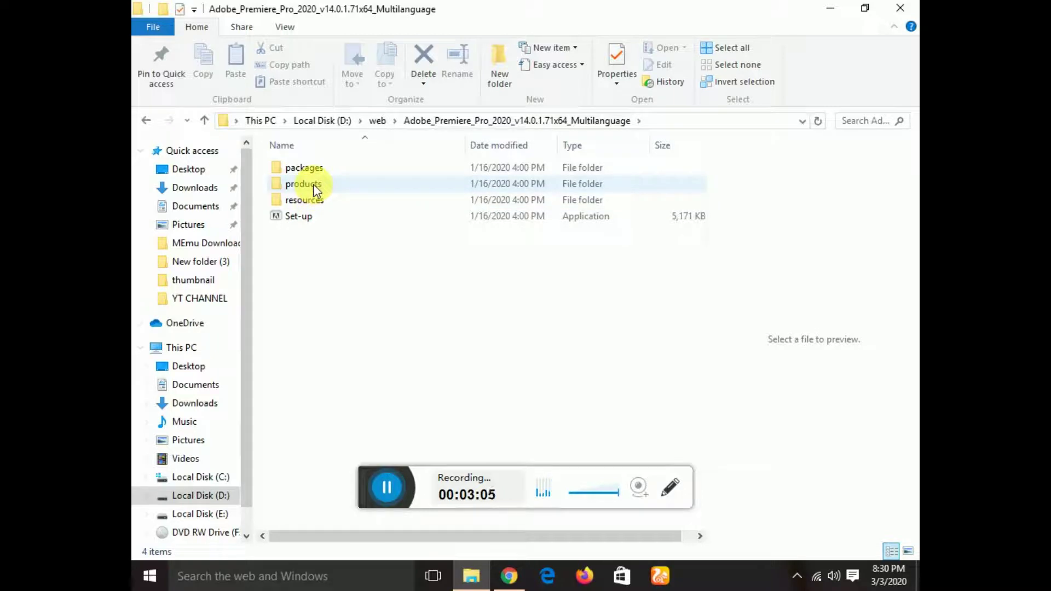
double_click(315, 188)
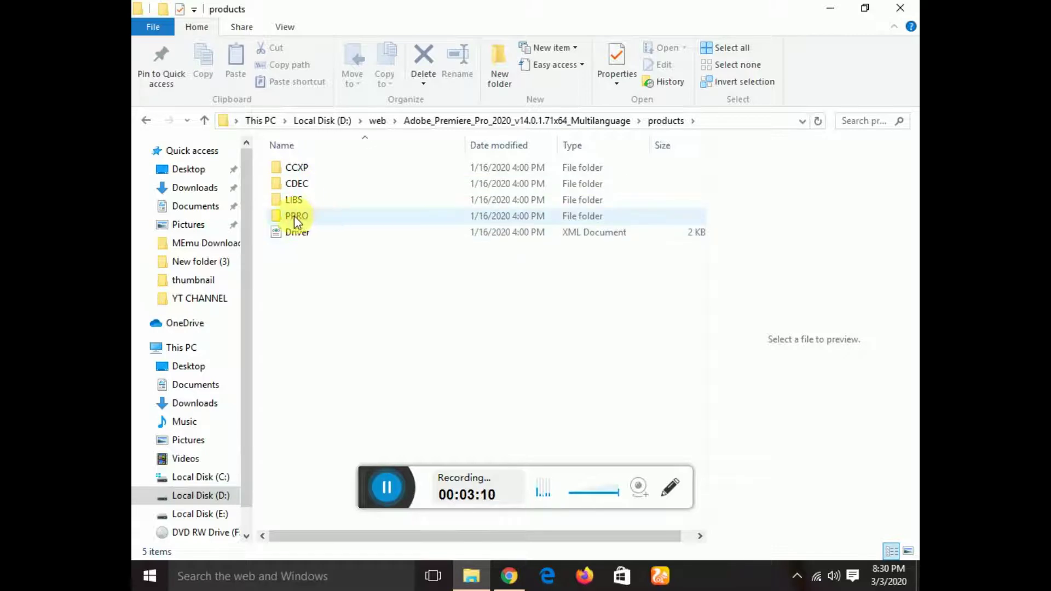
double_click(329, 215)
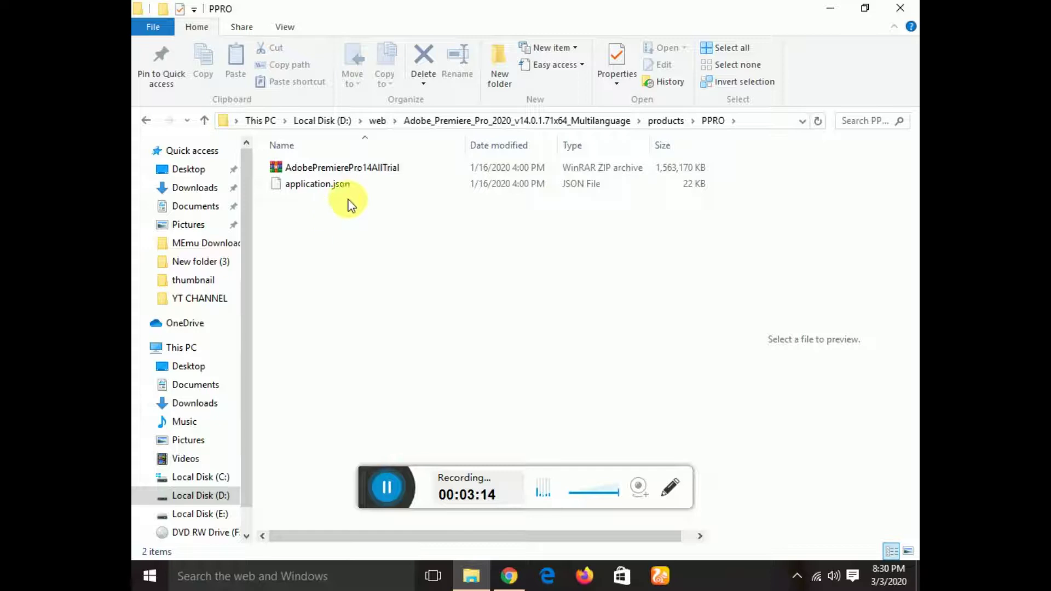
left_click(370, 174)
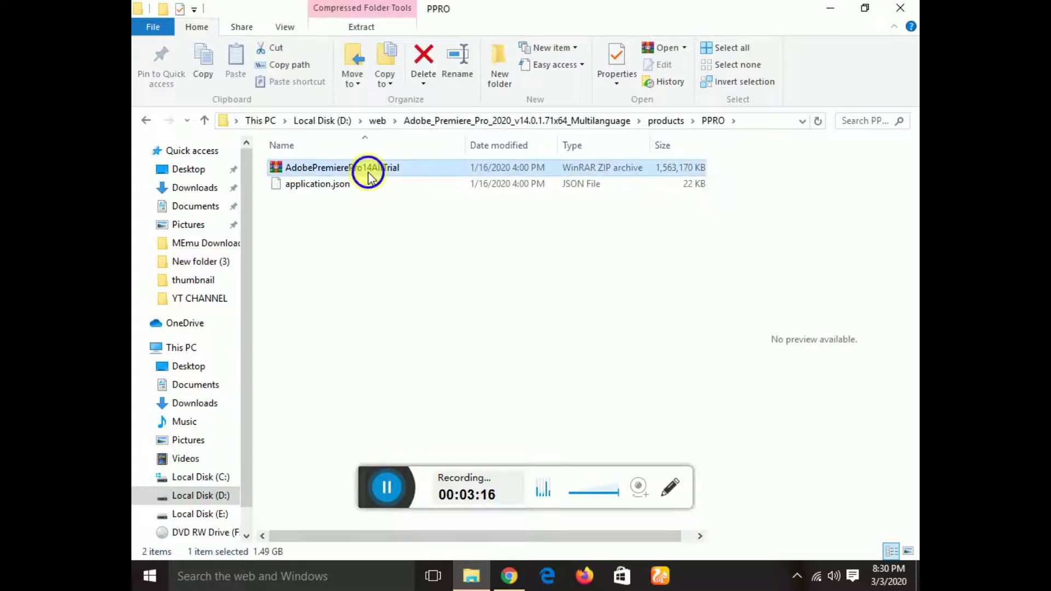
right_click(368, 173)
left_click(428, 218)
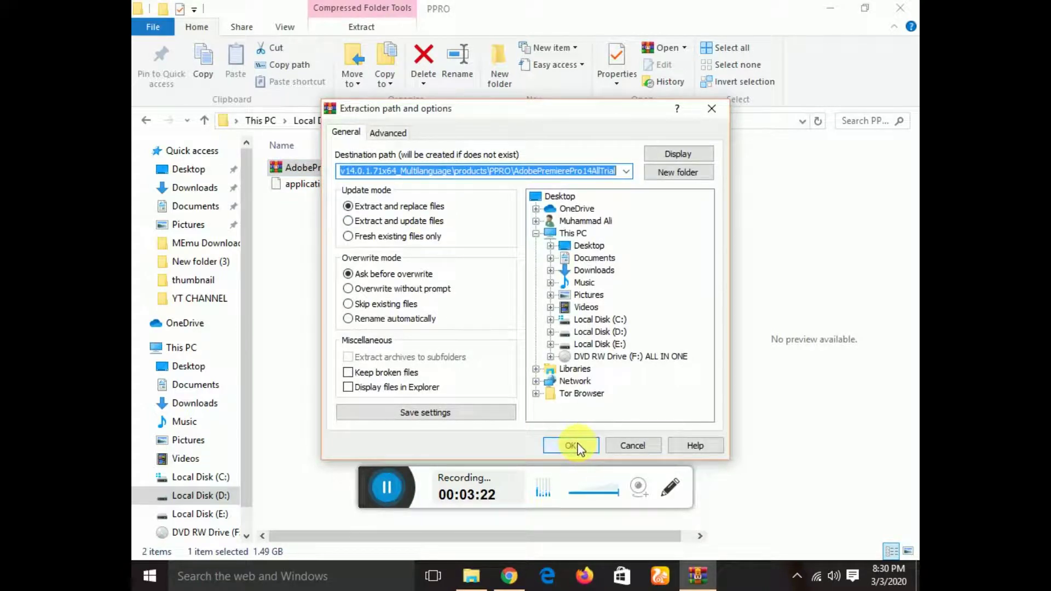
left_click(711, 109)
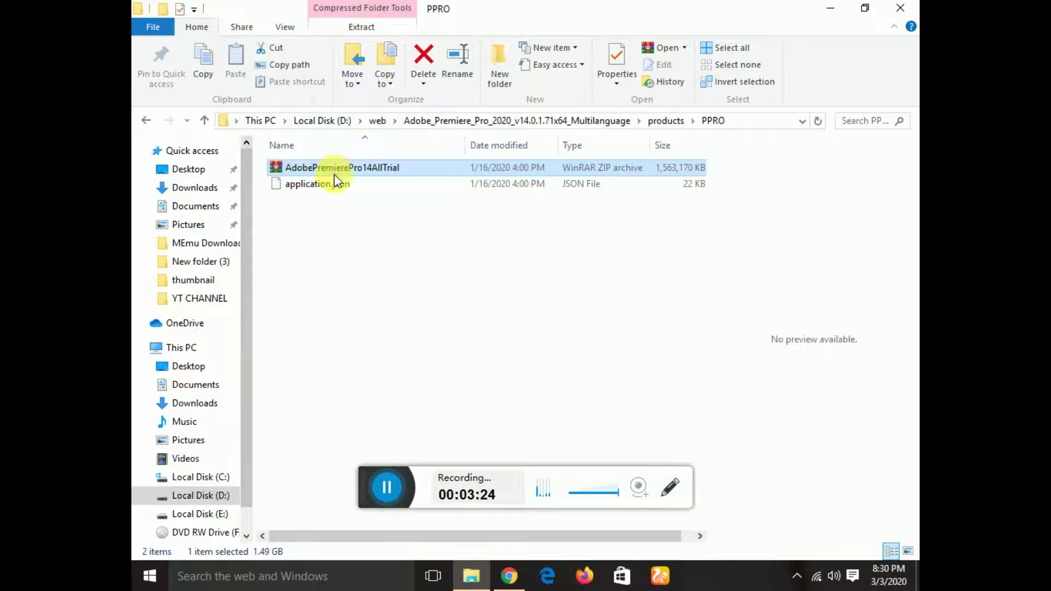
right_click(348, 189)
left_click(388, 221)
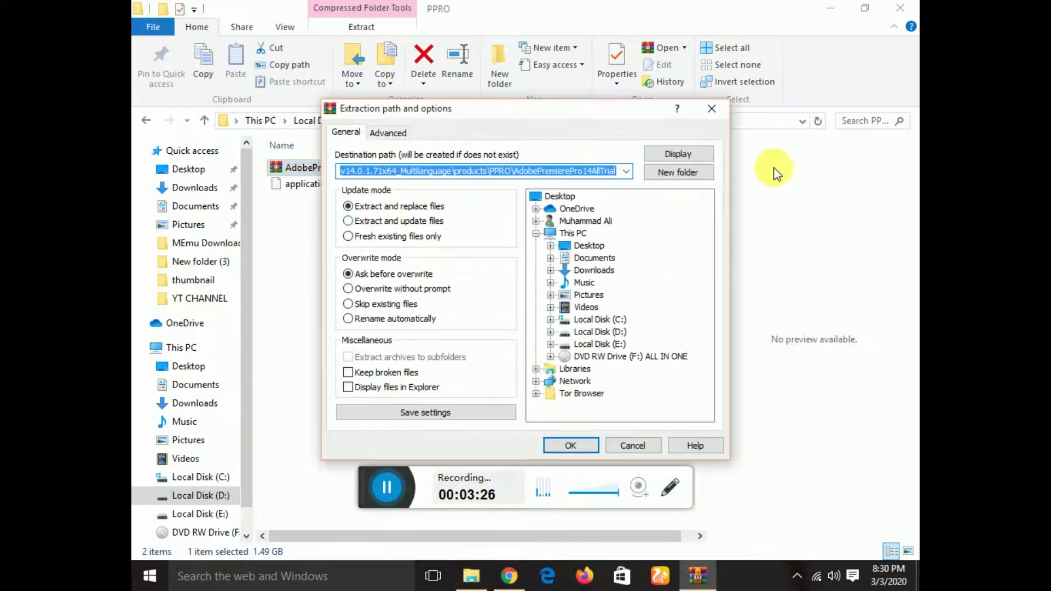
left_click(711, 109)
Extract the AdobePremierePro14AllTrial archive directly into the current PPRO folder.
right_click(347, 168)
left_click(409, 231)
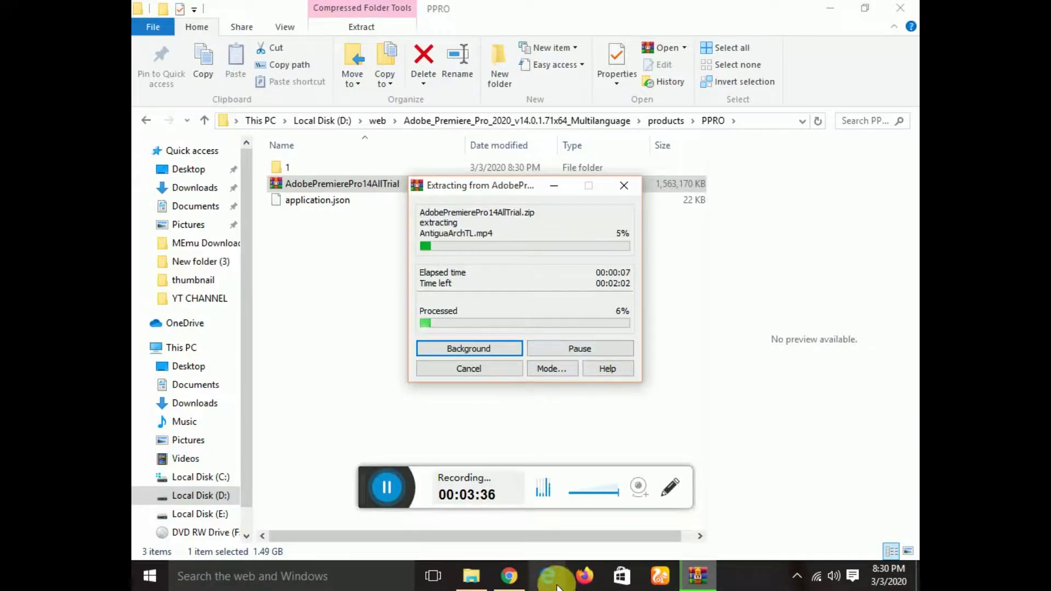
Switch to Chrome, highlight the username on the Instagram profile, and bring back the WinRAR extraction progress window.
left_click(509, 576)
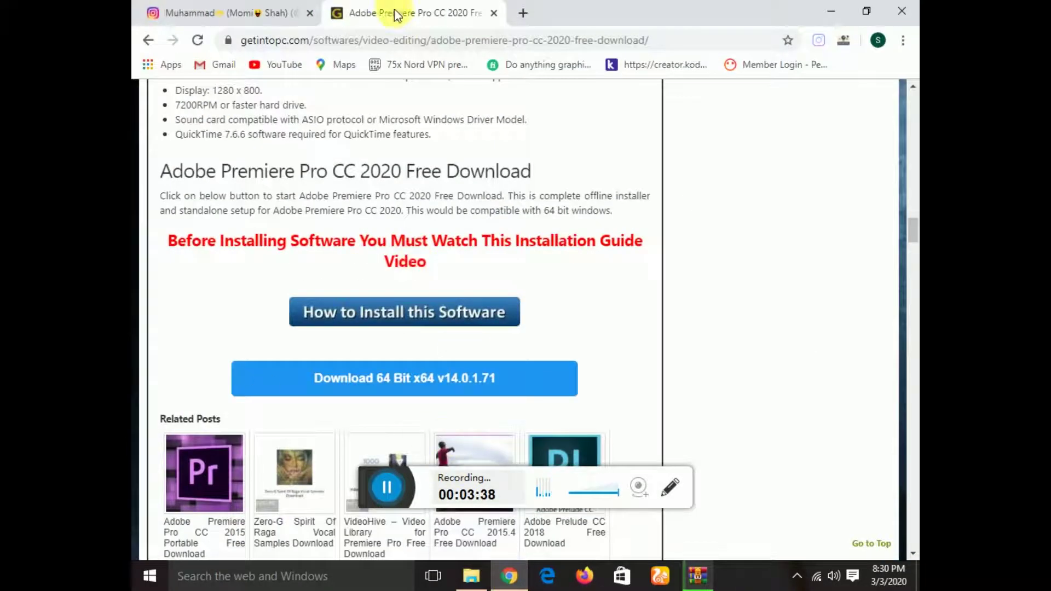
left_click(246, 13)
left_click_drag(413, 167, 534, 178)
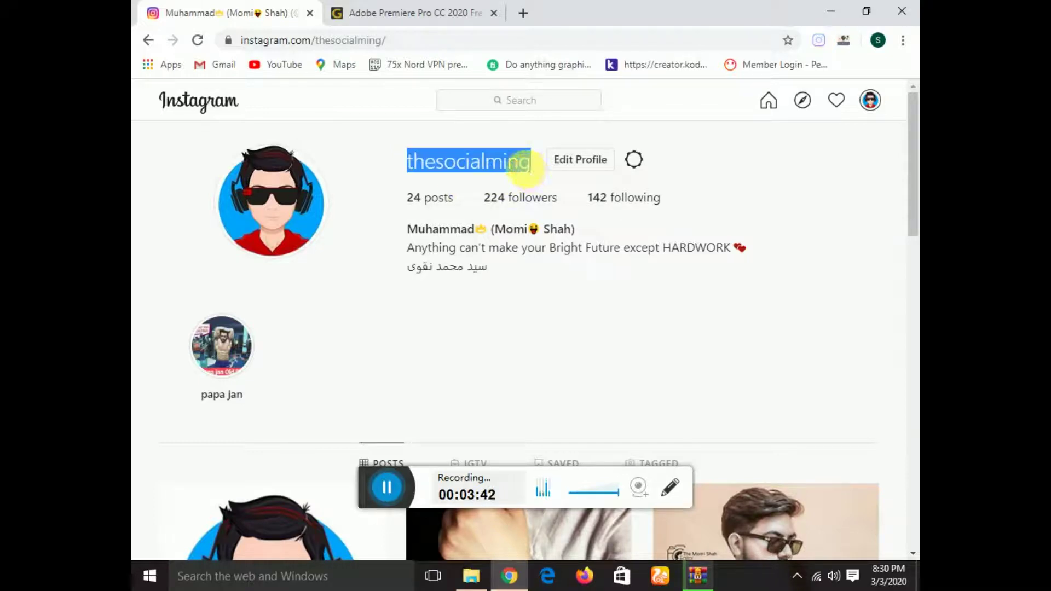
left_click(406, 163)
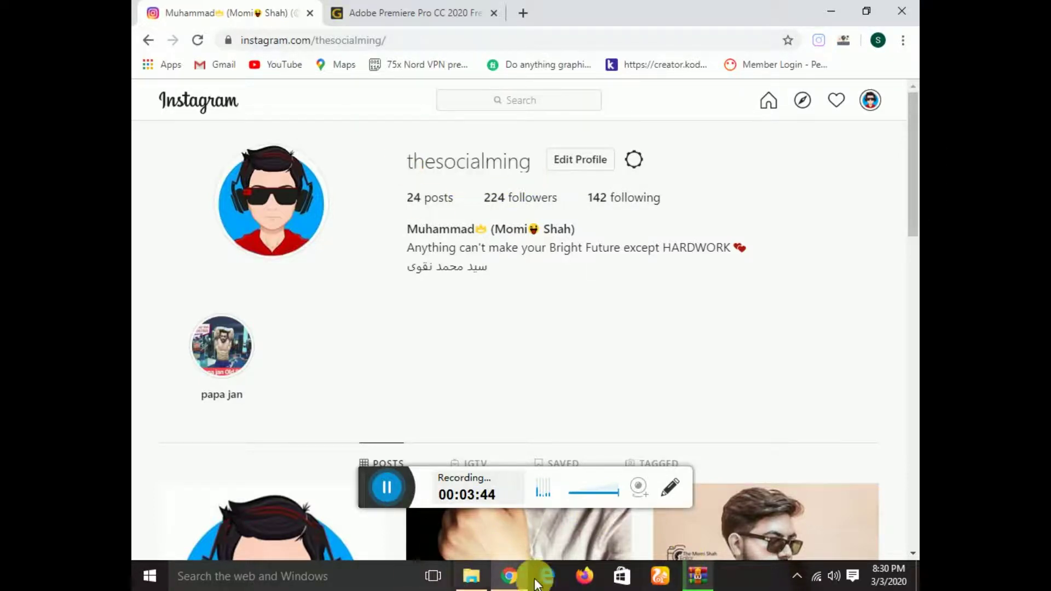
left_click(698, 578)
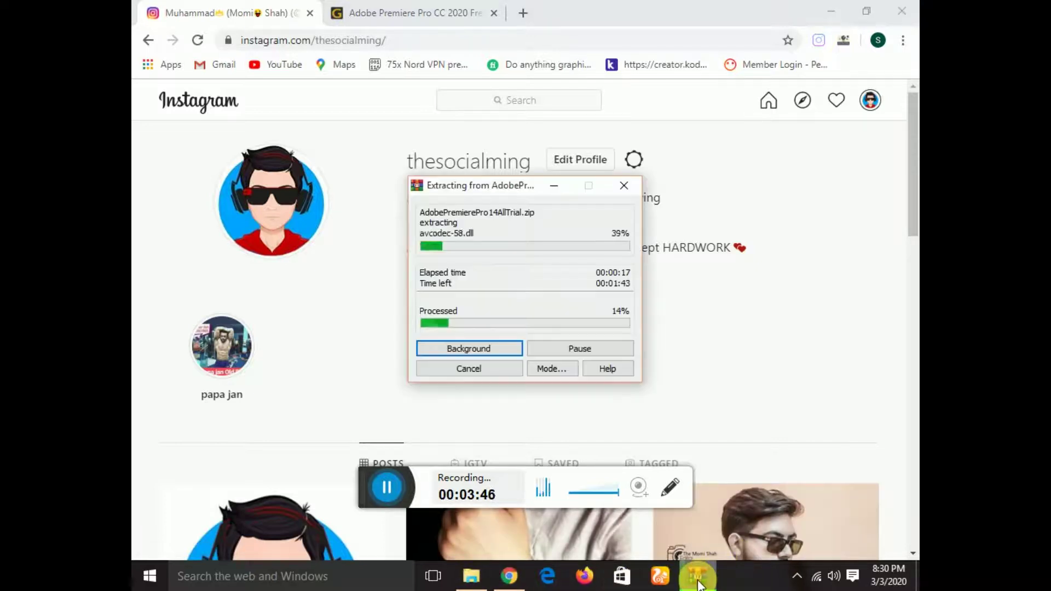
Switch to the PPRO folder in File Explorer and check the WinRAR extraction progress.
left_click(698, 576)
left_click(472, 574)
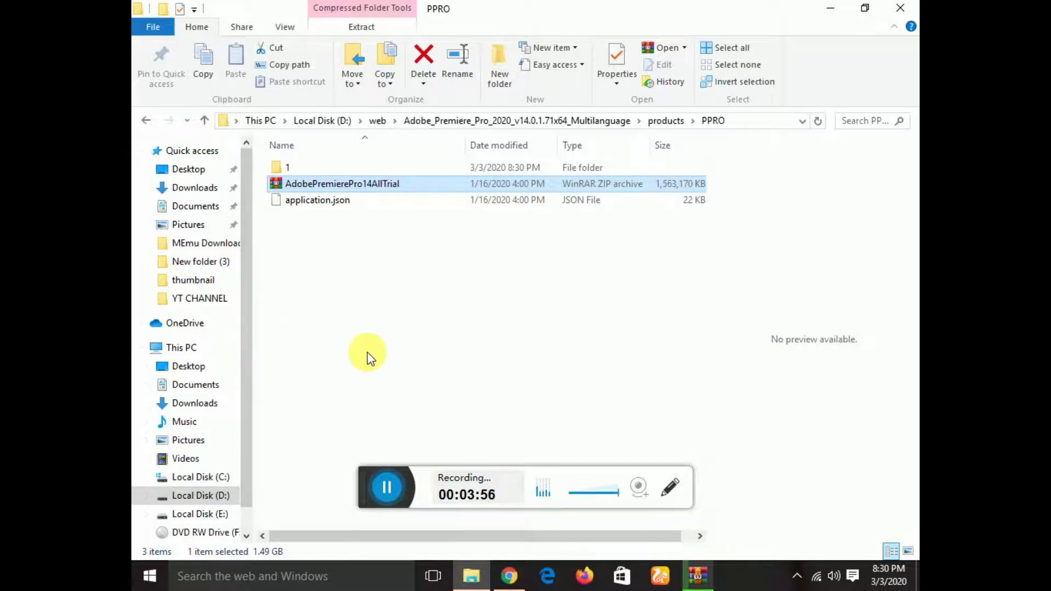
left_click(699, 576)
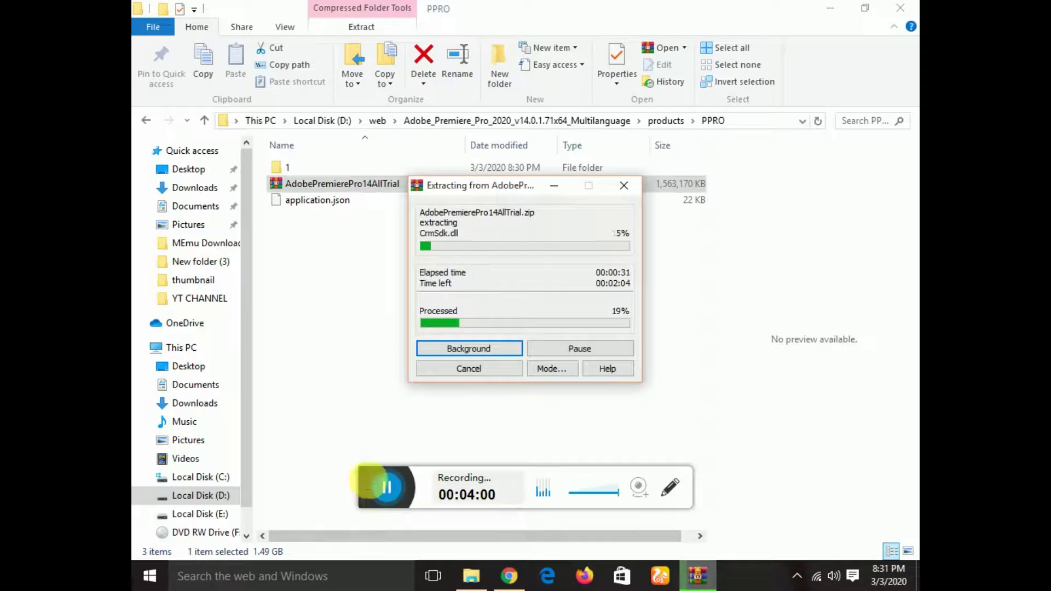
left_click(378, 487)
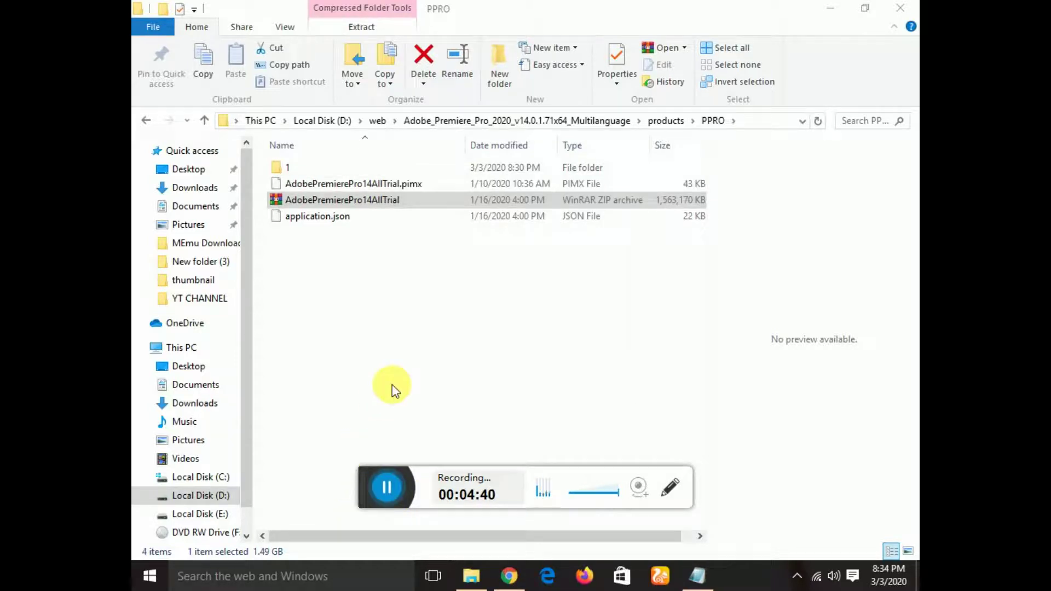
Open the extracted folder 1 > universal > App and locate the Adobe Premiere Pro application.
double_click(301, 170)
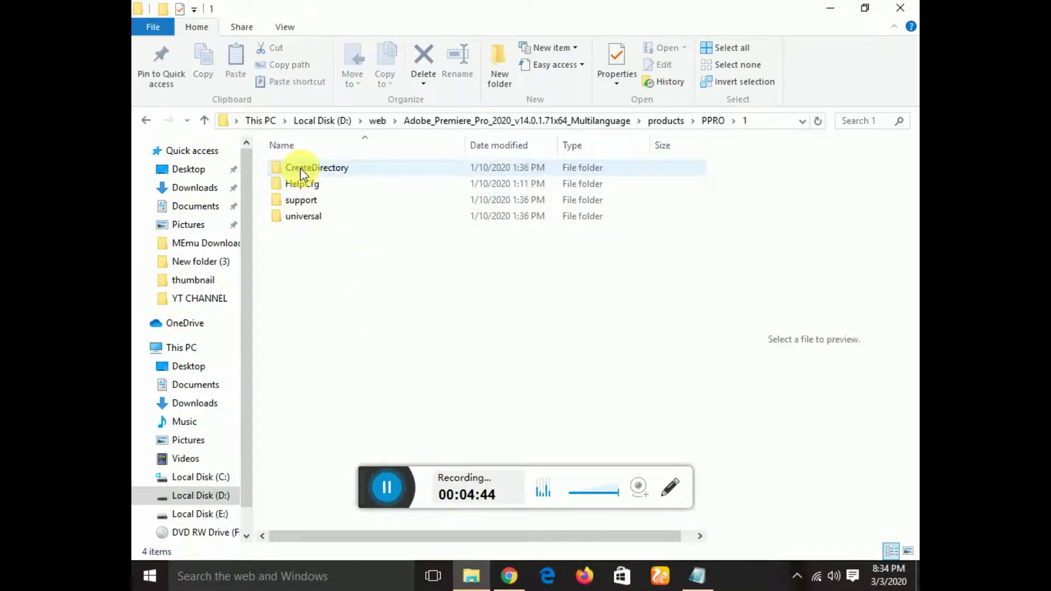
left_click(312, 223)
double_click(312, 224)
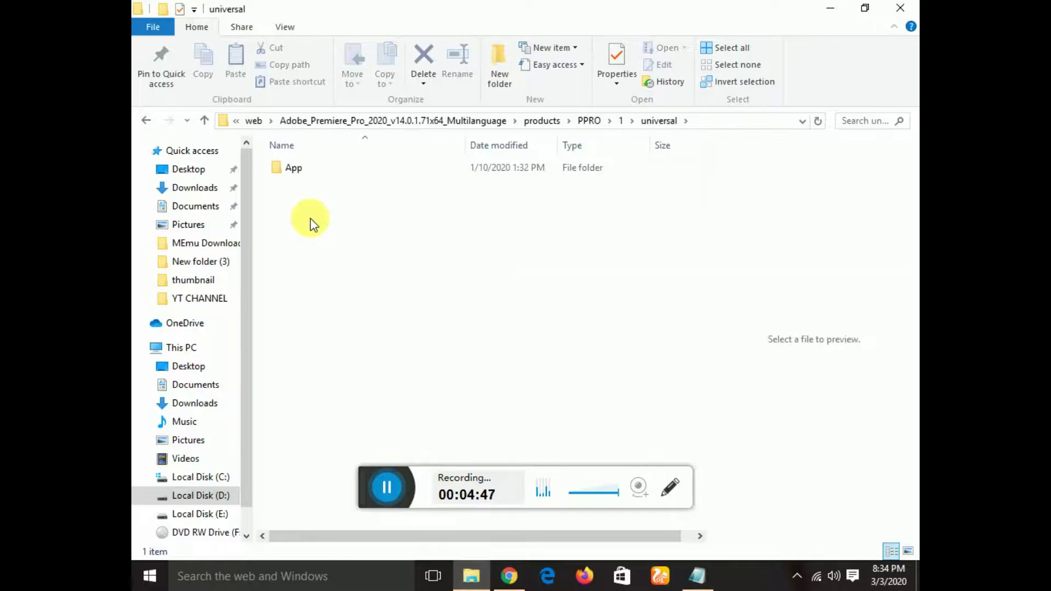
double_click(309, 170)
scroll(323, 202, "down", 6)
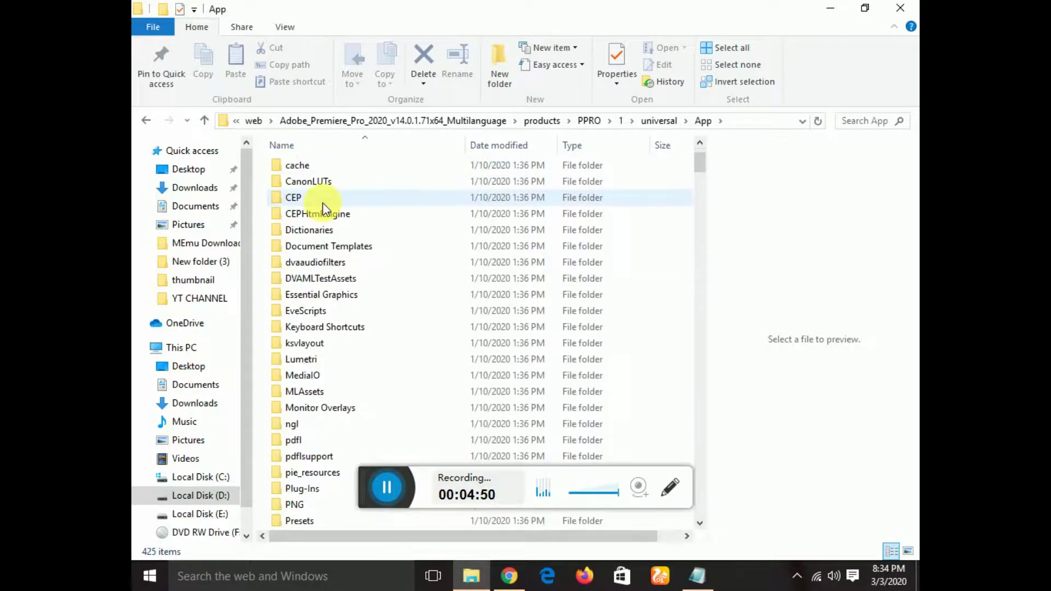
mouse_move(699, 174)
left_mouse_down()
mouse_move(699, 281)
mouse_move(700, 193)
left_mouse_up()
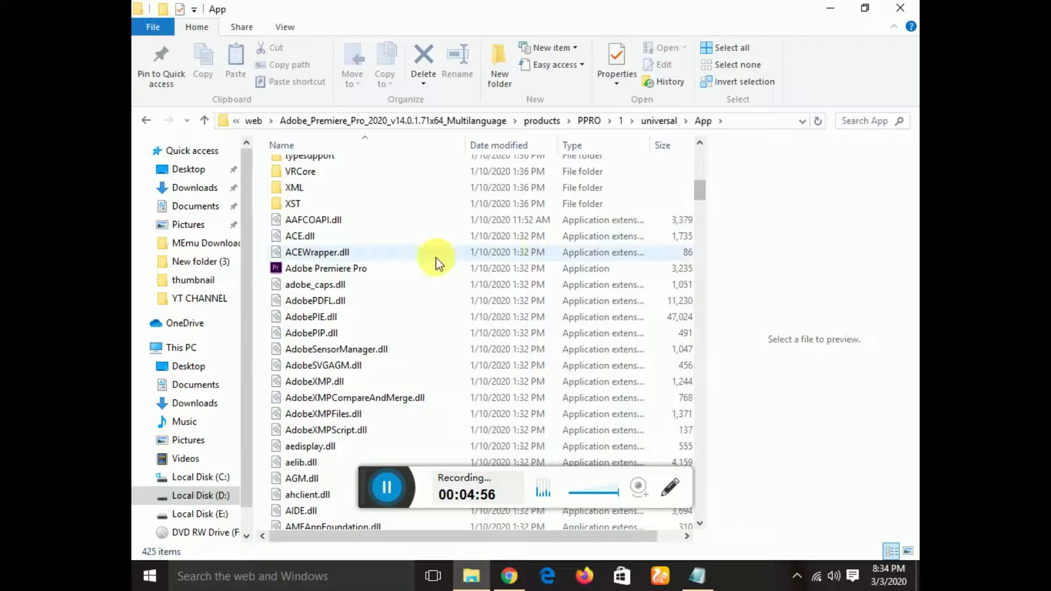
Open the Adobe Premiere Pro application's properties and review its General, Details and Compatibility settings.
right_click(387, 271)
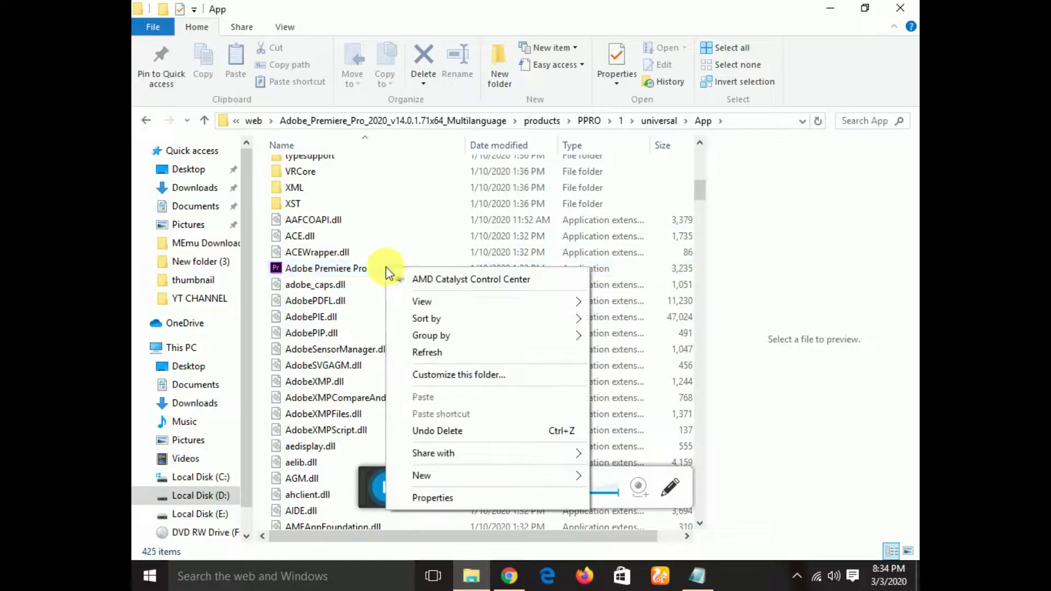
left_click(326, 267)
right_click(326, 267)
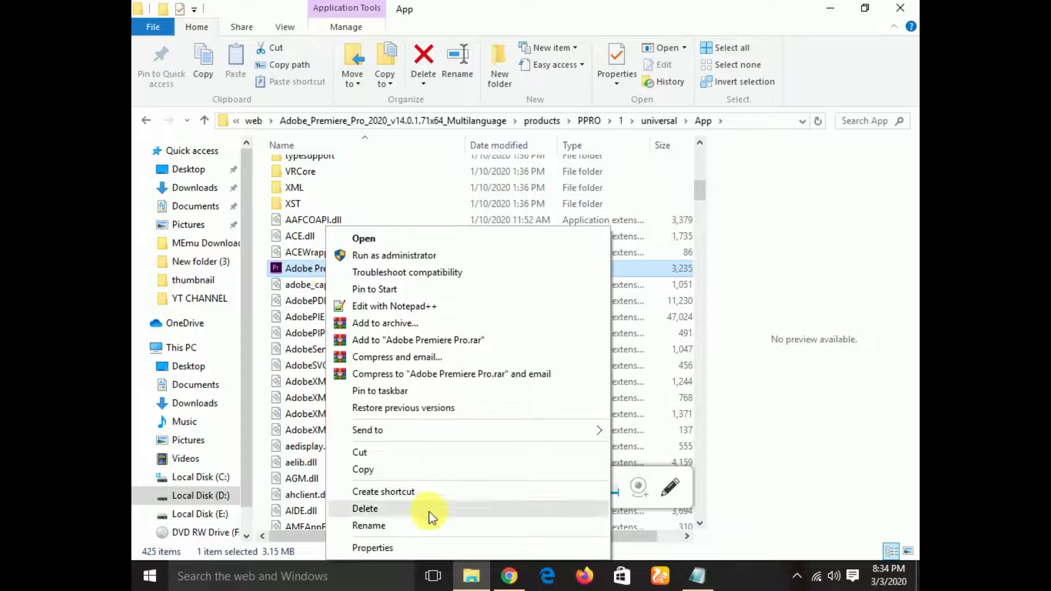
left_click(430, 545)
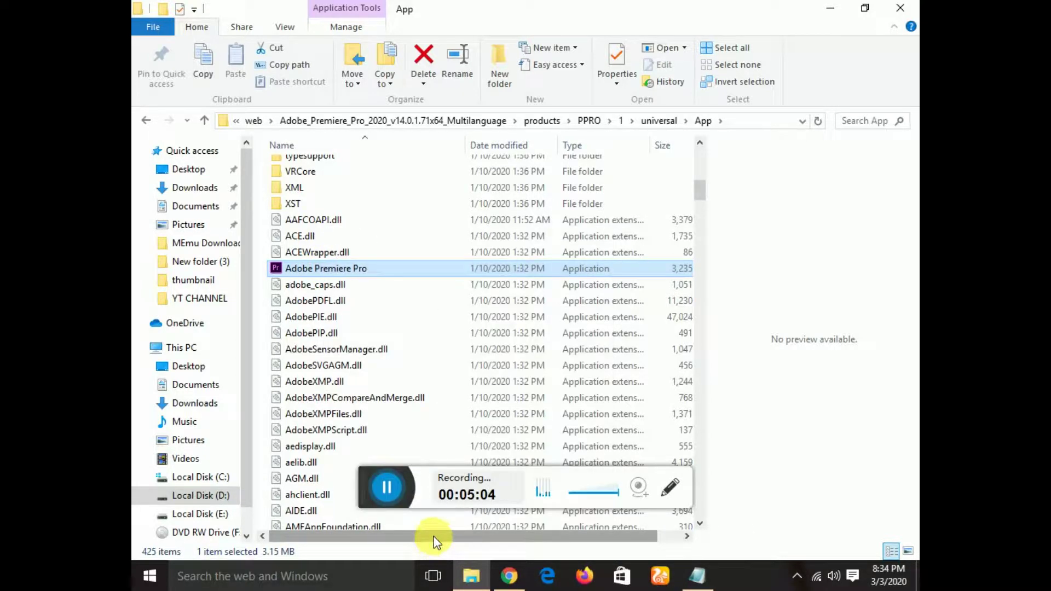
left_click_drag(521, 161, 397, 53)
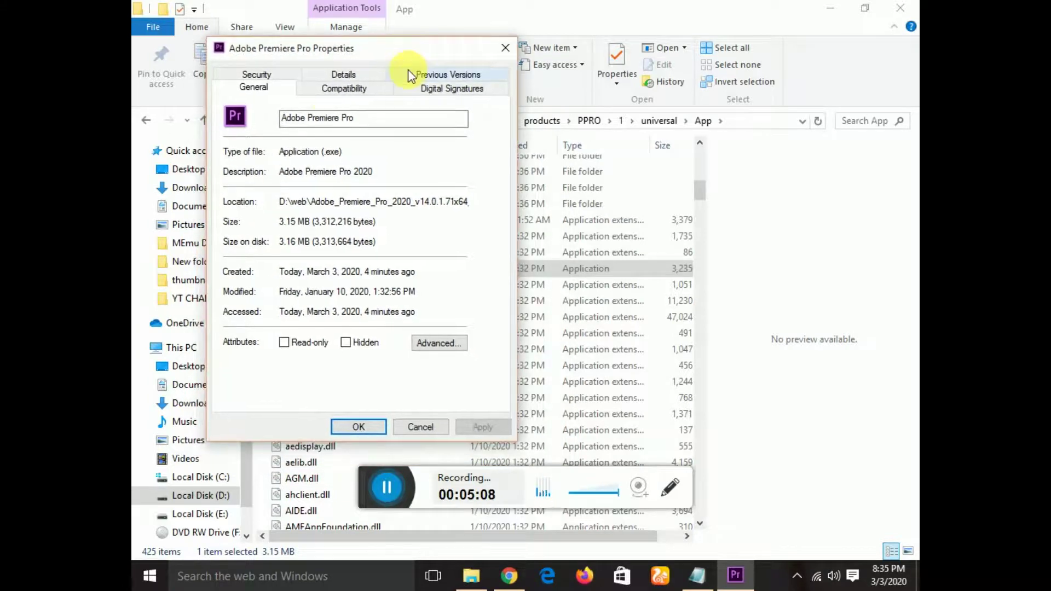
left_click(346, 92)
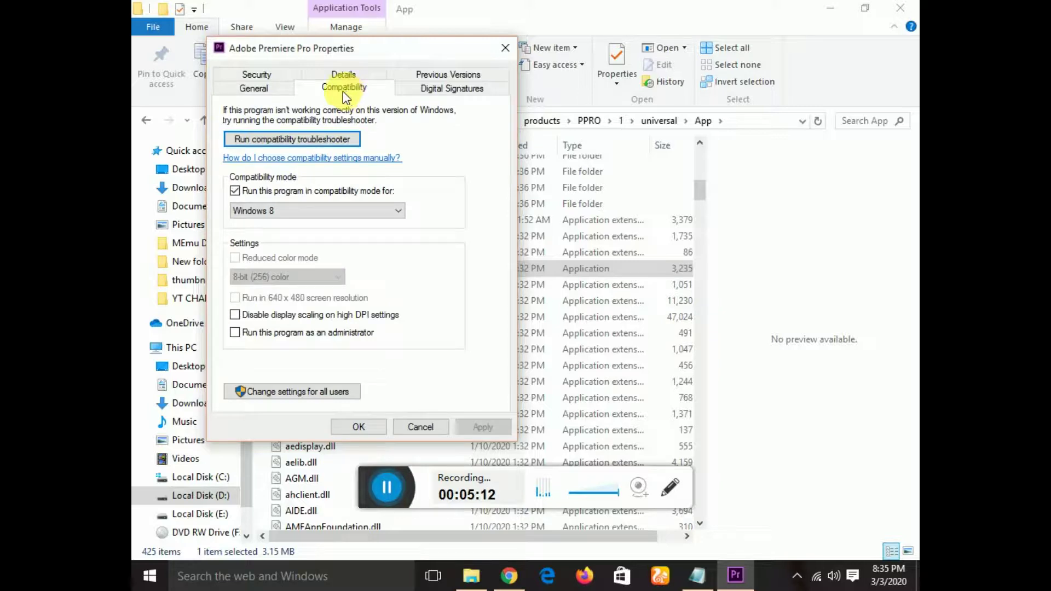
left_click(263, 89)
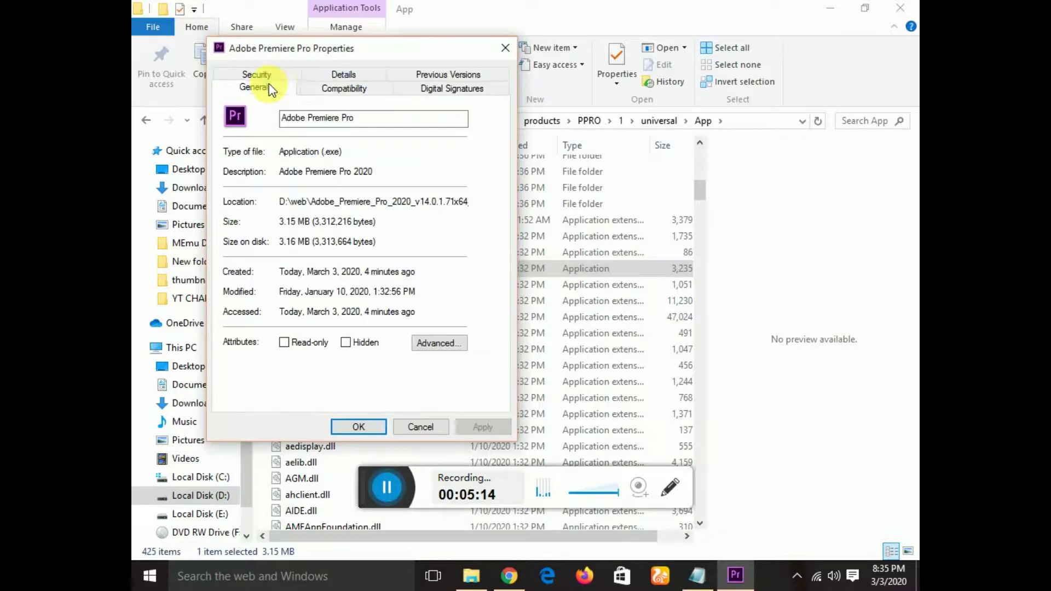
left_click(328, 77)
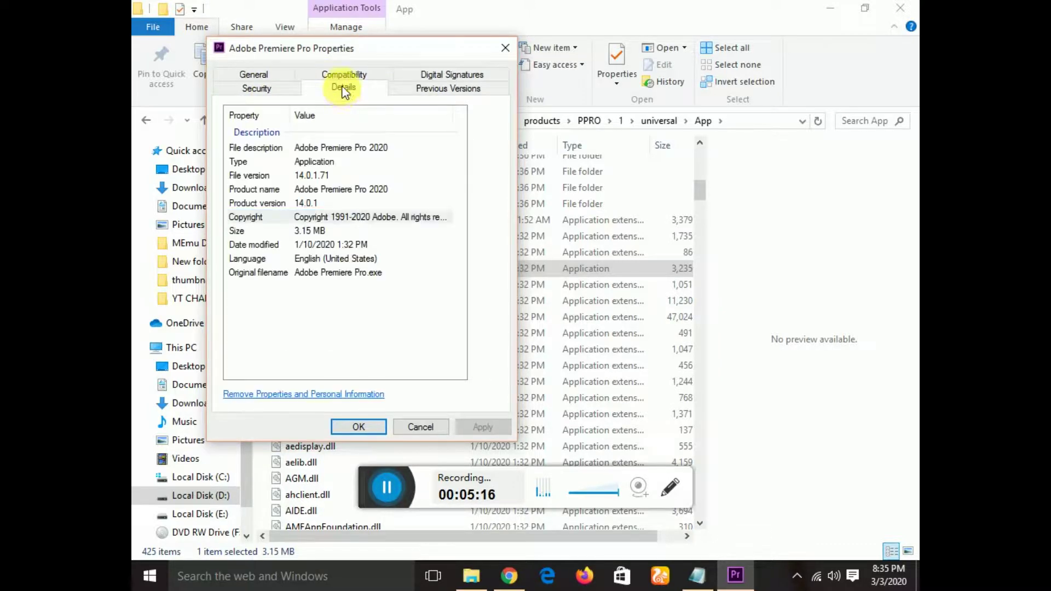
left_click(347, 74)
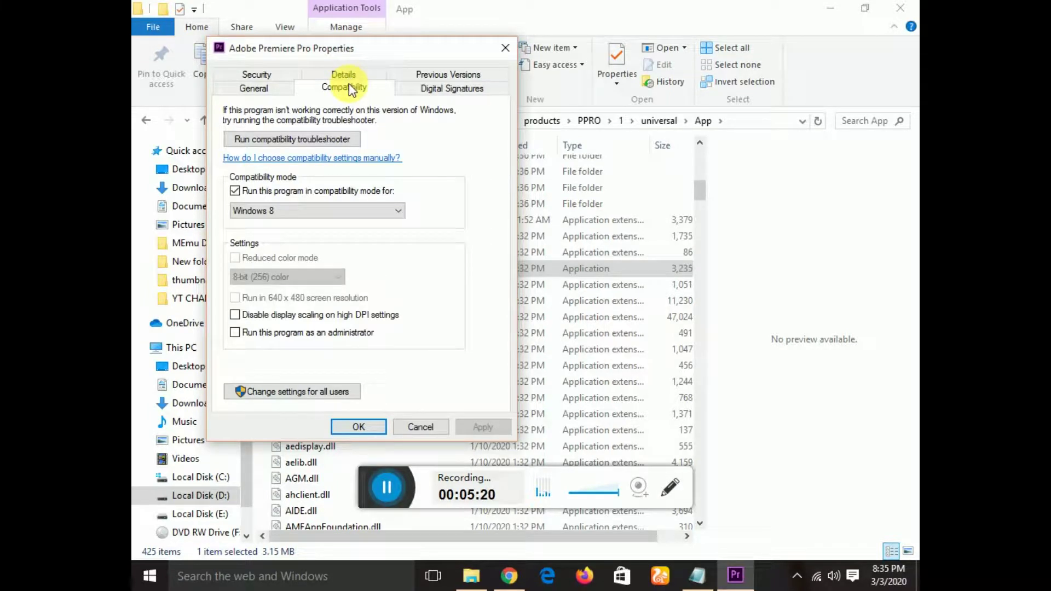
Turn the Windows 8 compatibility mode off and back on, and close the properties dialog.
left_click(318, 196)
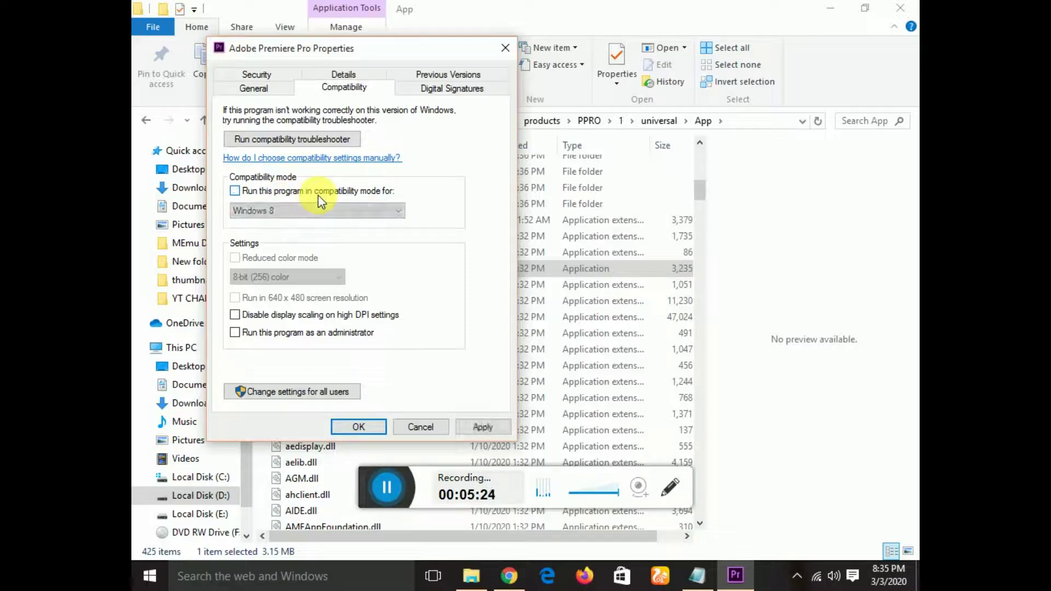
left_click(235, 191)
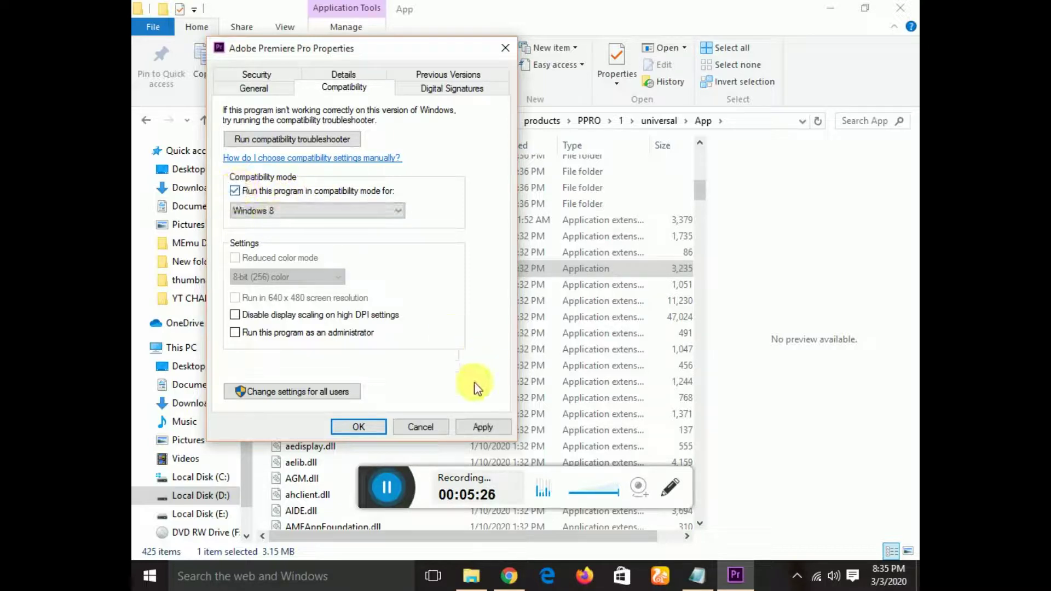
left_click(392, 488)
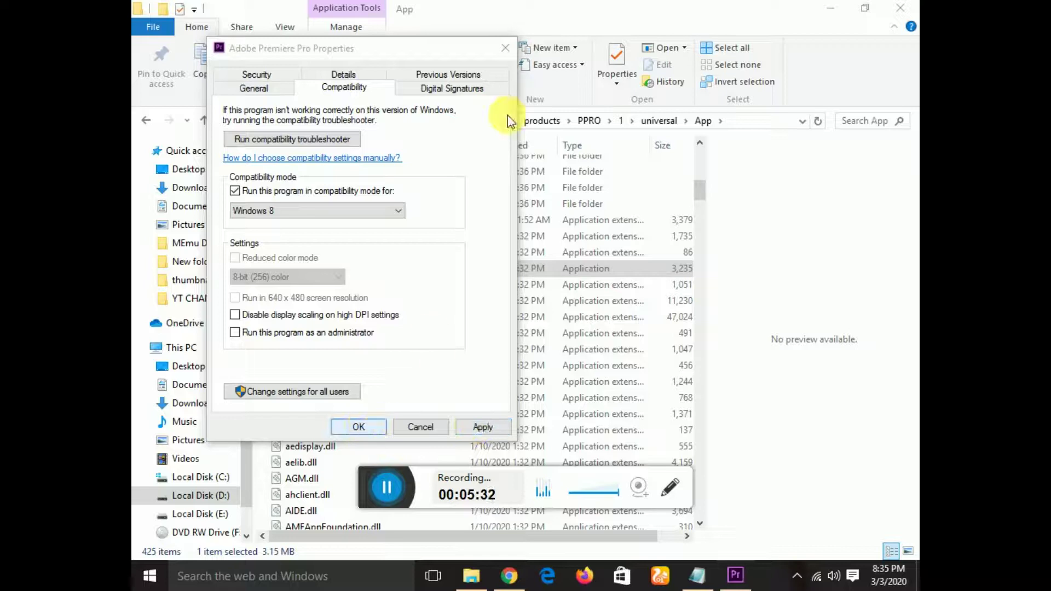
left_click(500, 48)
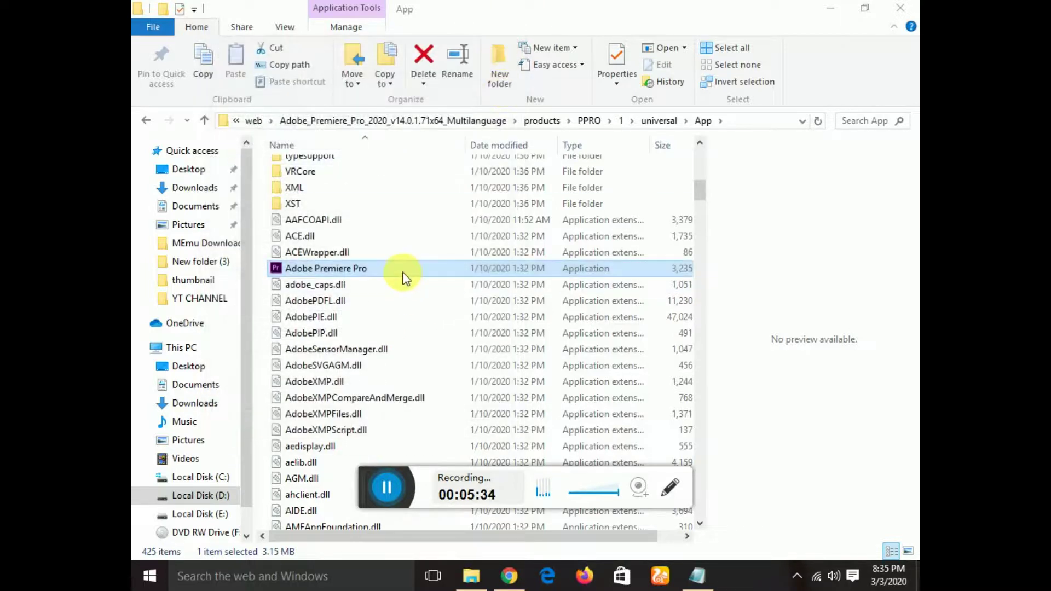
Reopen the Adobe Premiere Pro application's properties, check the Compatibility settings, and close the dialog.
right_click(405, 270)
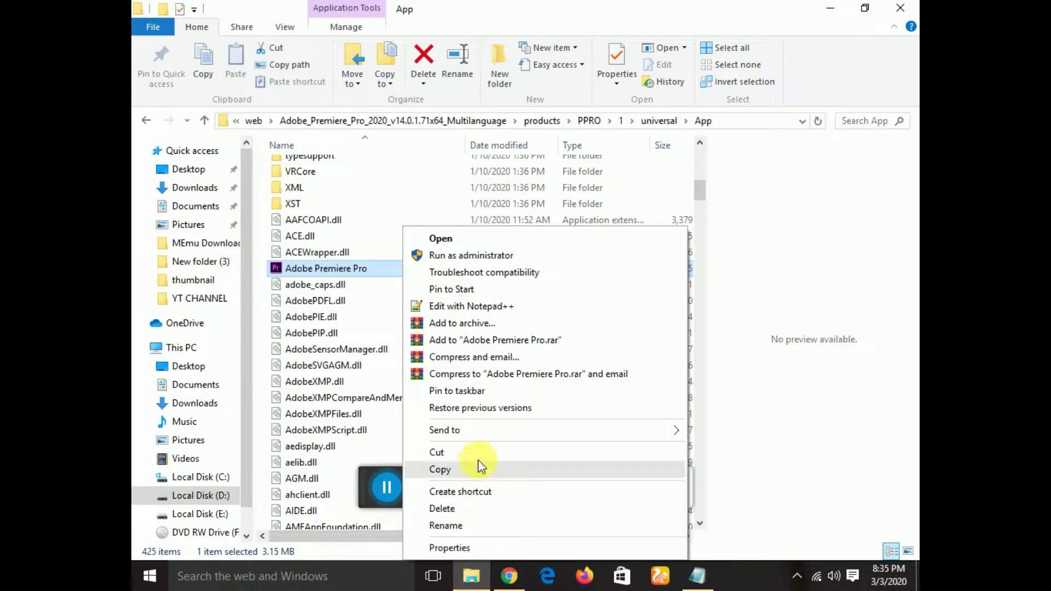
left_click(497, 547)
left_click_drag(468, 161, 464, 74)
left_click(468, 108)
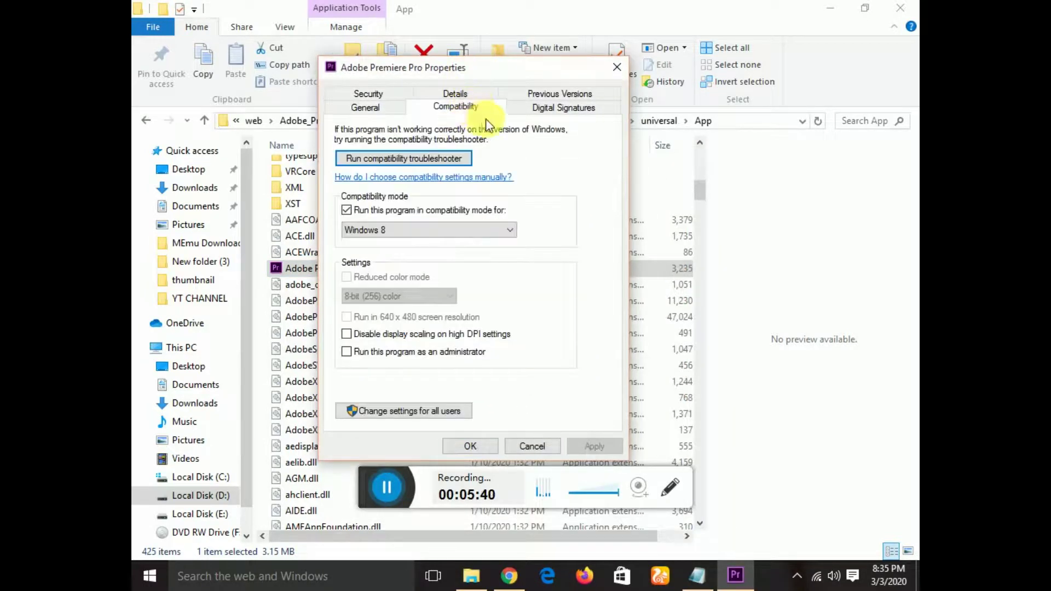
left_click(616, 66)
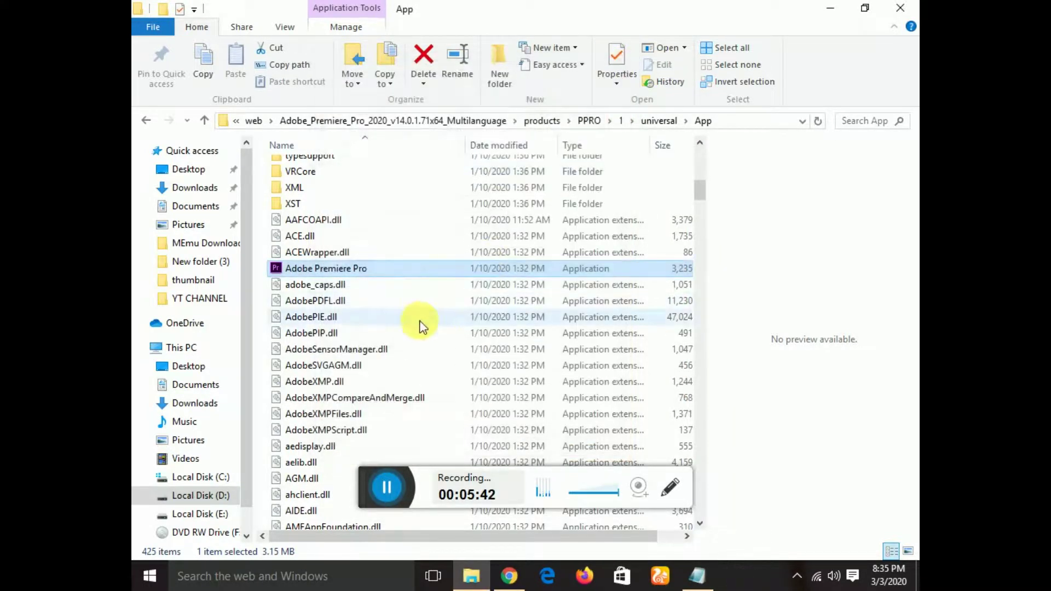
Create a desktop shortcut for the Adobe Premiere Pro application.
right_click(425, 274)
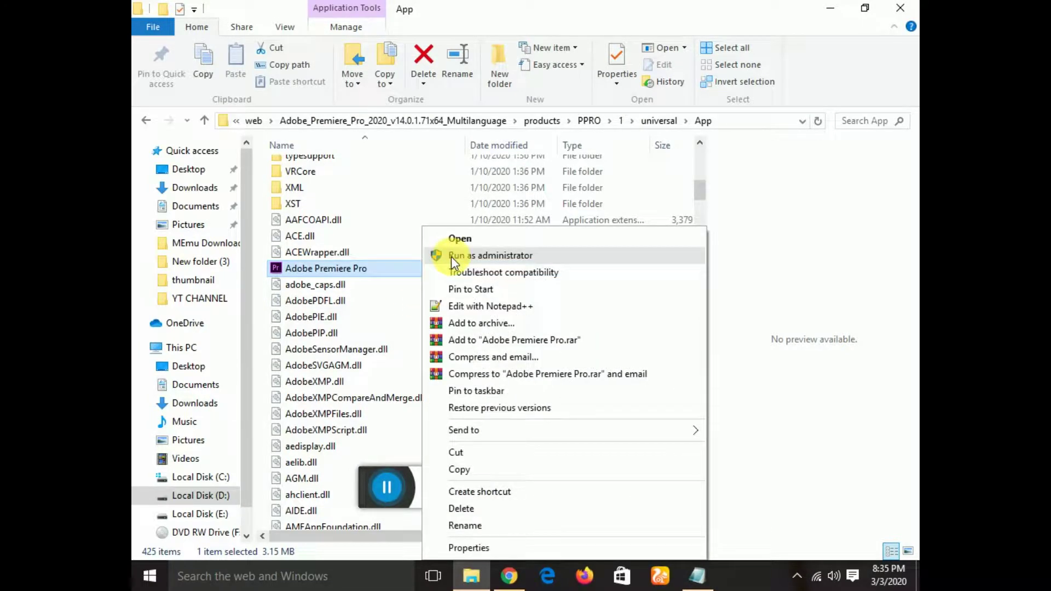
mouse_move(501, 432)
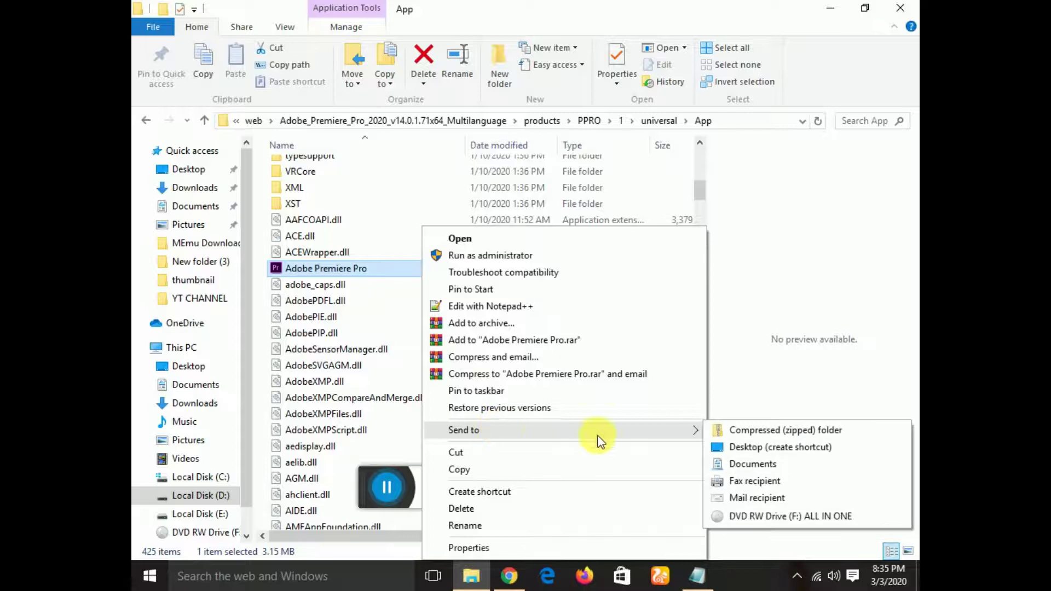
left_click(772, 447)
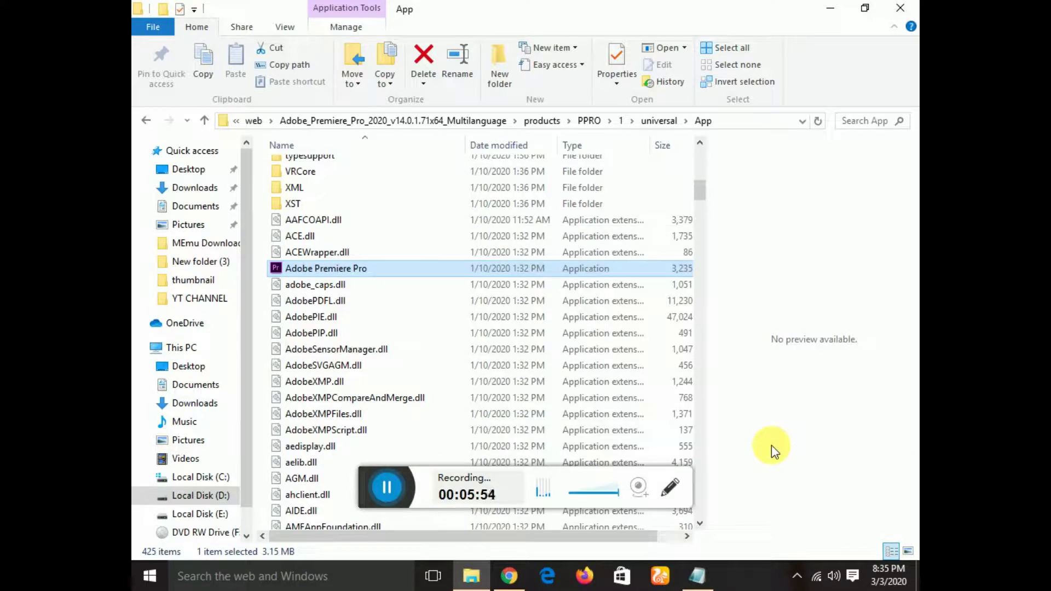
Minimize the open windows, move the Adobe Premiere Pro shortcut to a free desktop area, and run it as administrator.
left_click(830, 7)
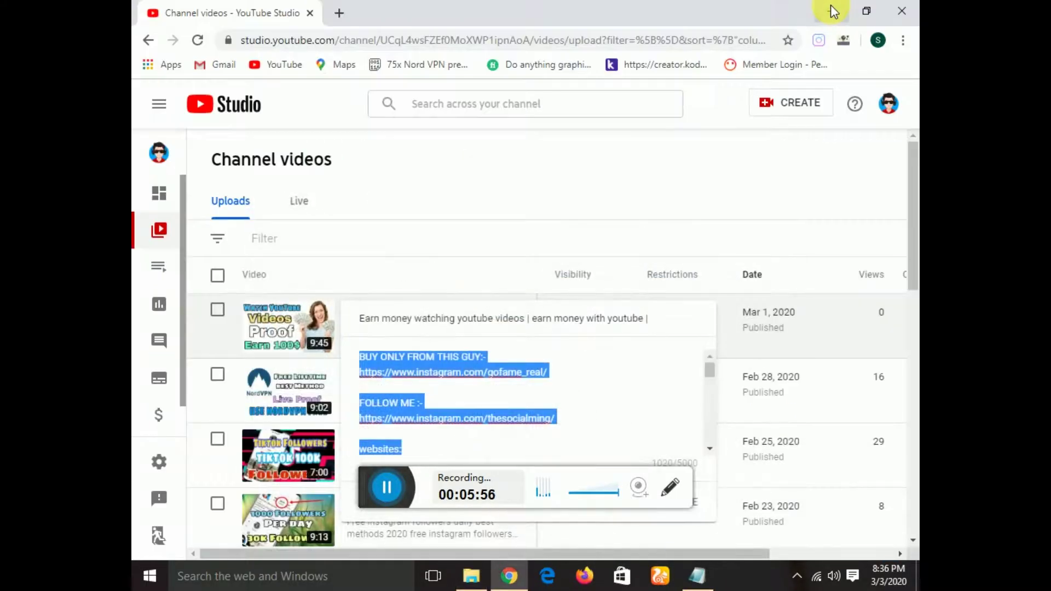
left_click(829, 8)
left_click_drag(321, 481, 391, 285)
right_click(408, 285)
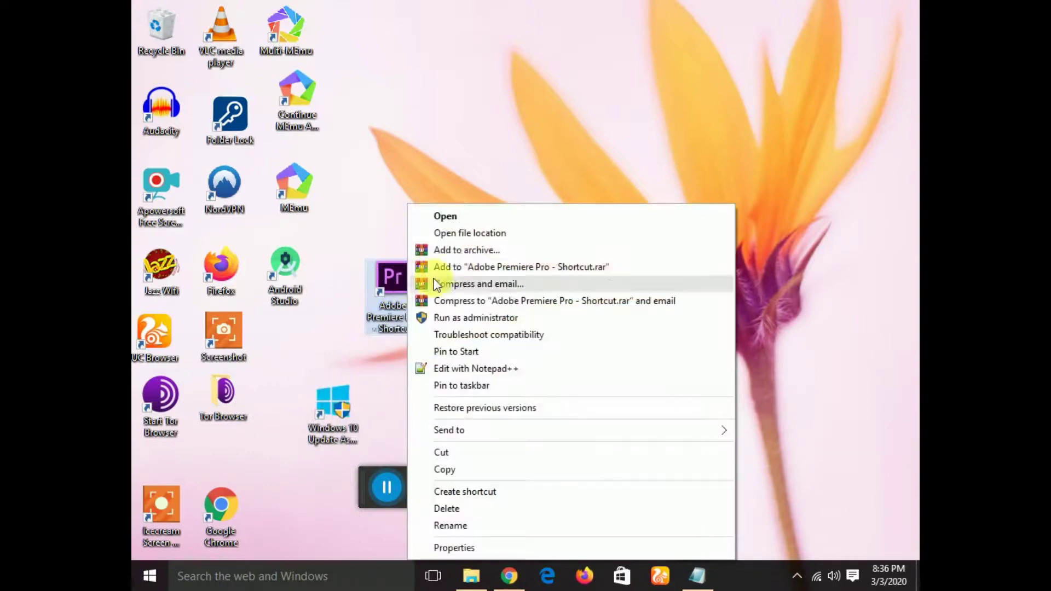
left_click(555, 318)
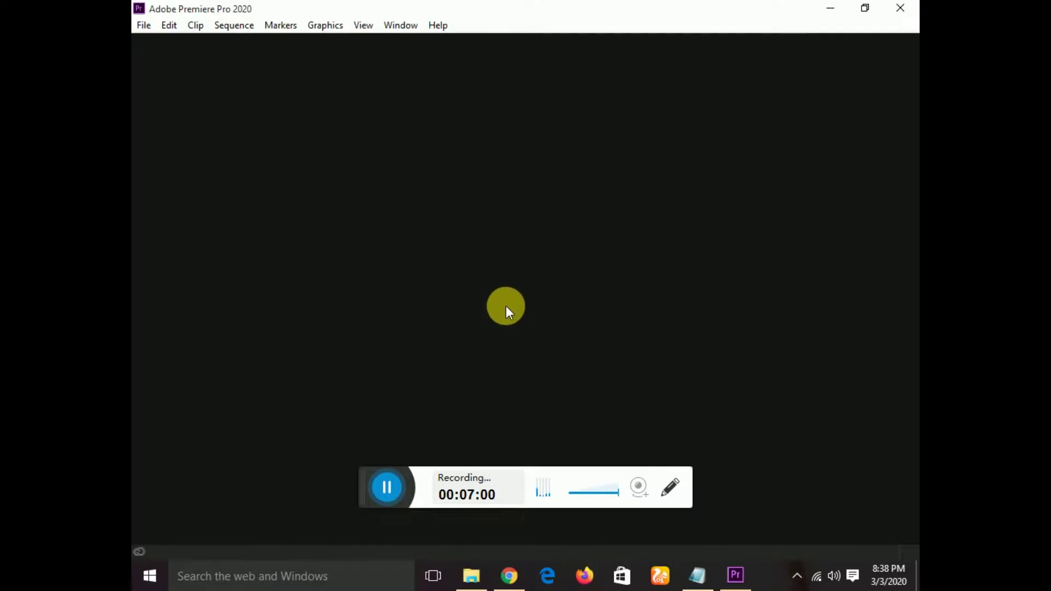
Create a new project named Untitled with the default settings, overwriting the existing project.
left_click(143, 28)
mouse_move(169, 46)
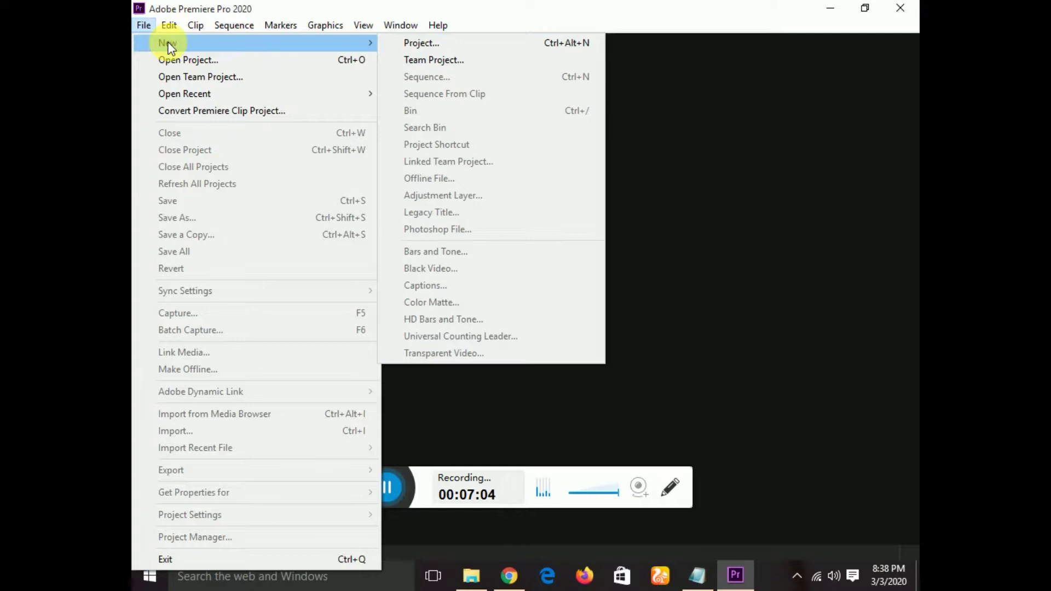
left_click(407, 43)
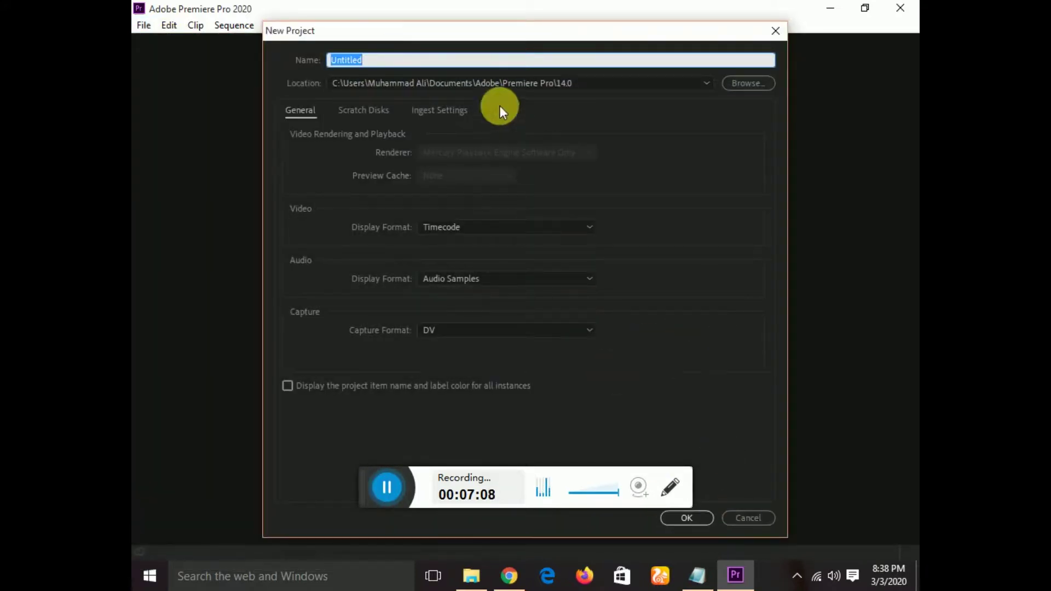
left_click(688, 518)
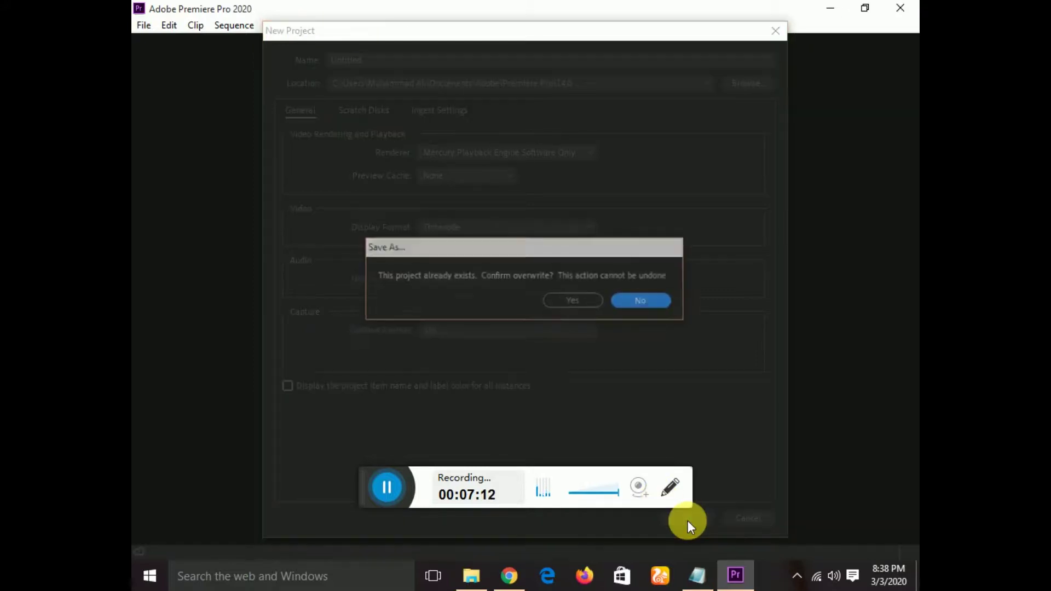
left_click(590, 304)
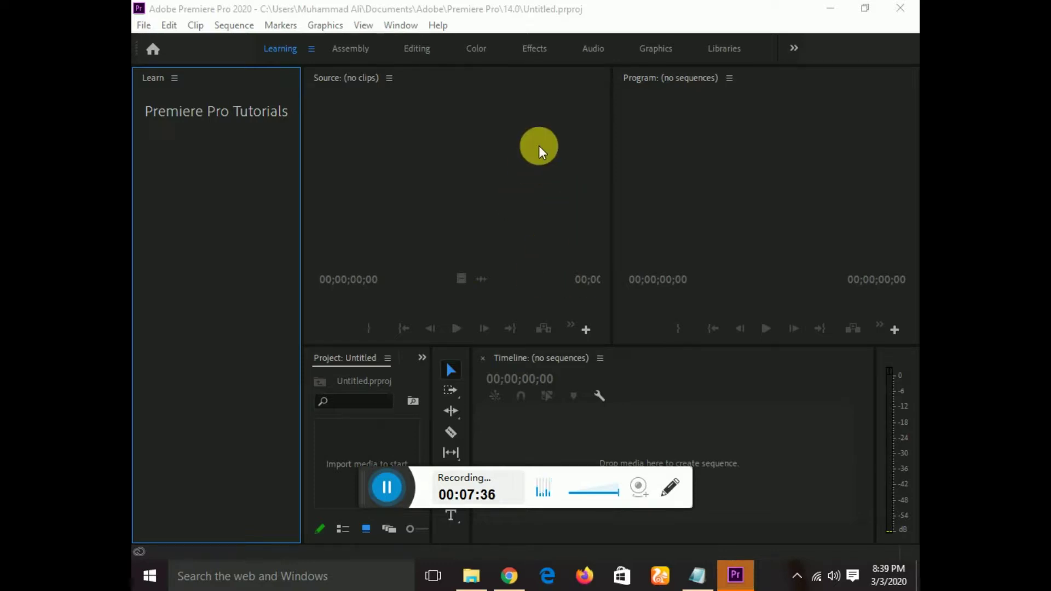
Bring Premiere Pro to the front, widen the Tools panel beside the timeline, and close the program.
left_click(736, 575)
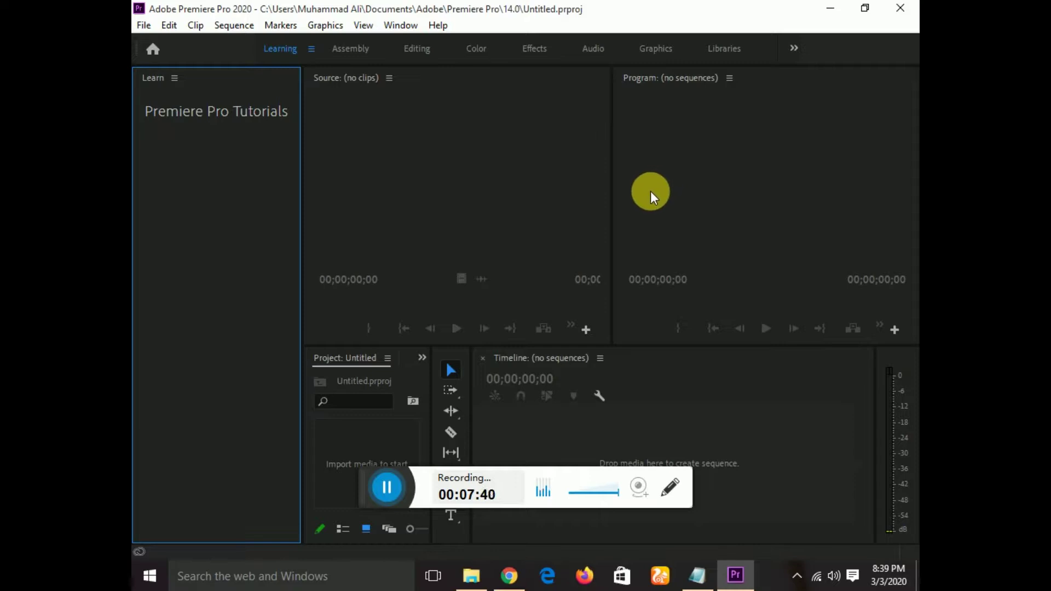
left_click_drag(477, 395, 533, 392)
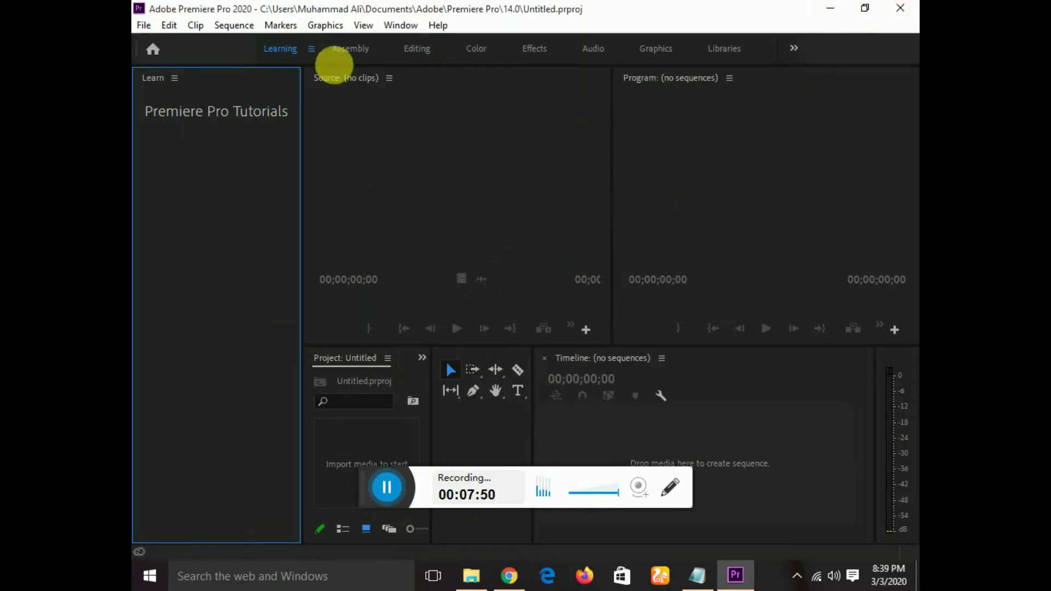
left_click(900, 7)
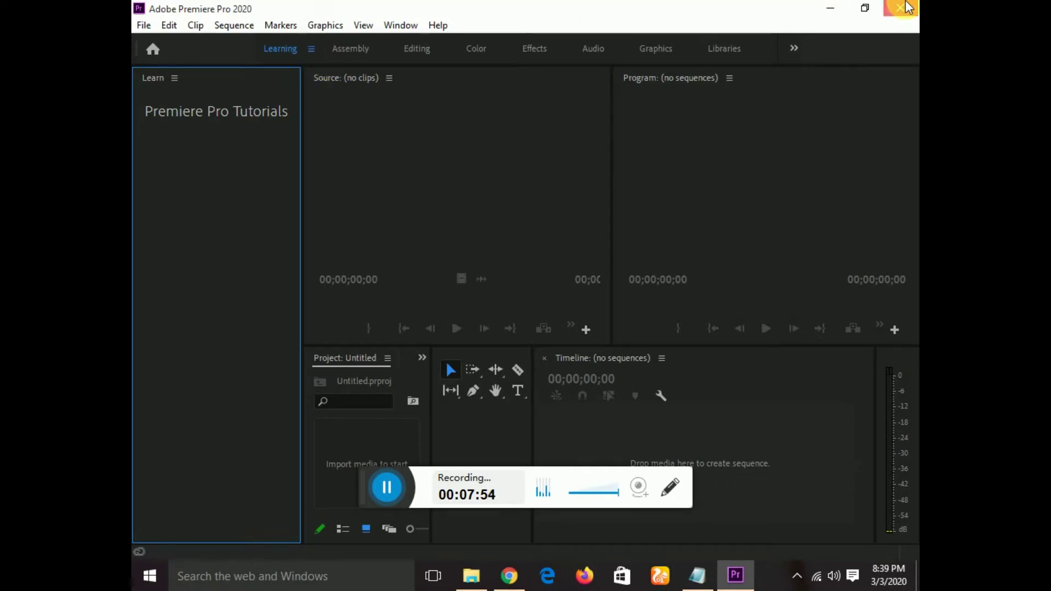
Refresh the Windows desktop.
right_click(568, 58)
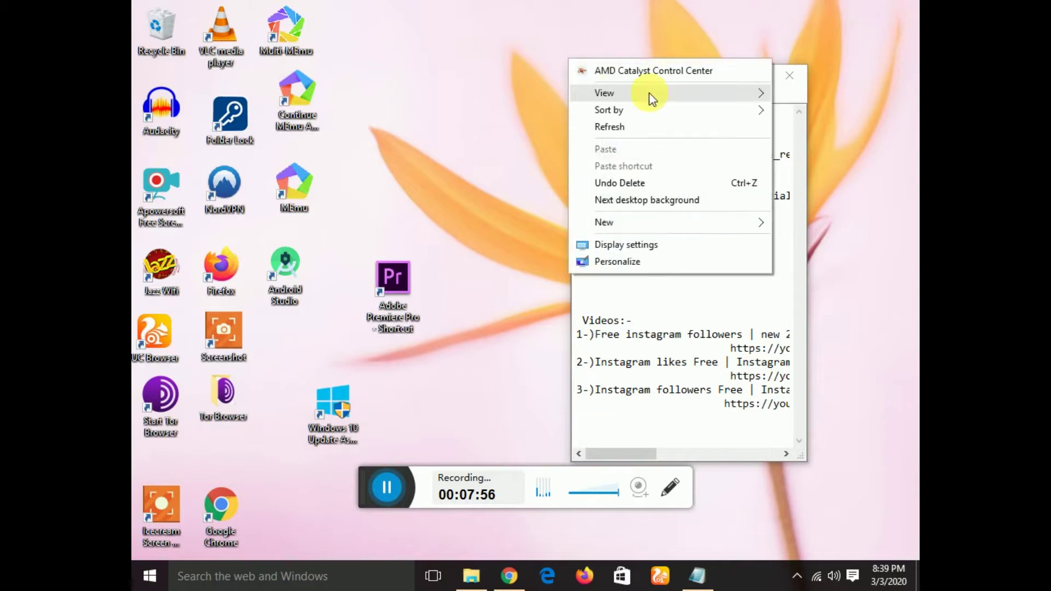
left_click(432, 90)
right_click(431, 88)
left_click(506, 156)
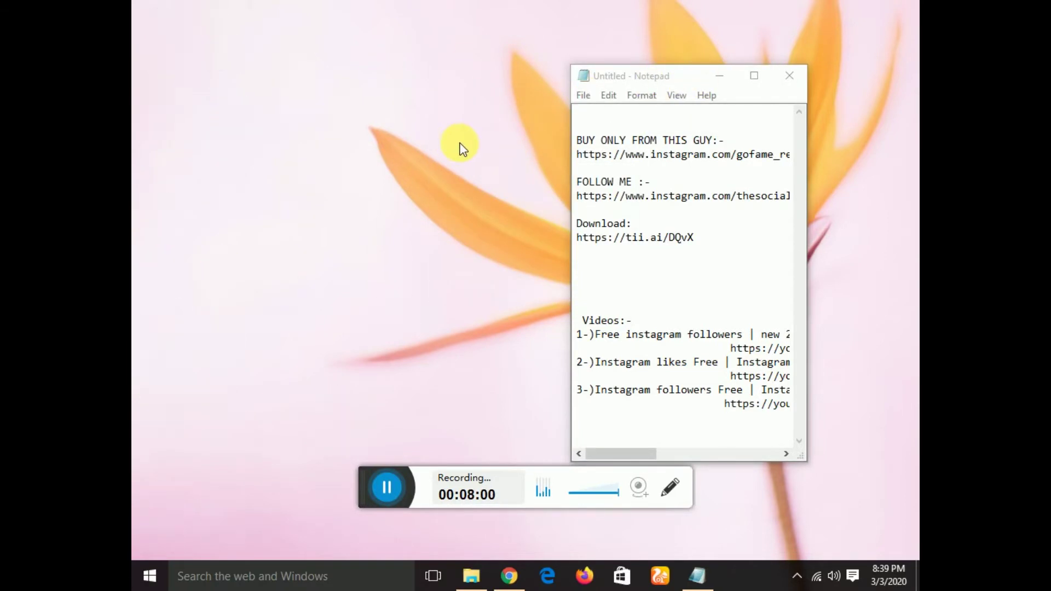
key("F5")
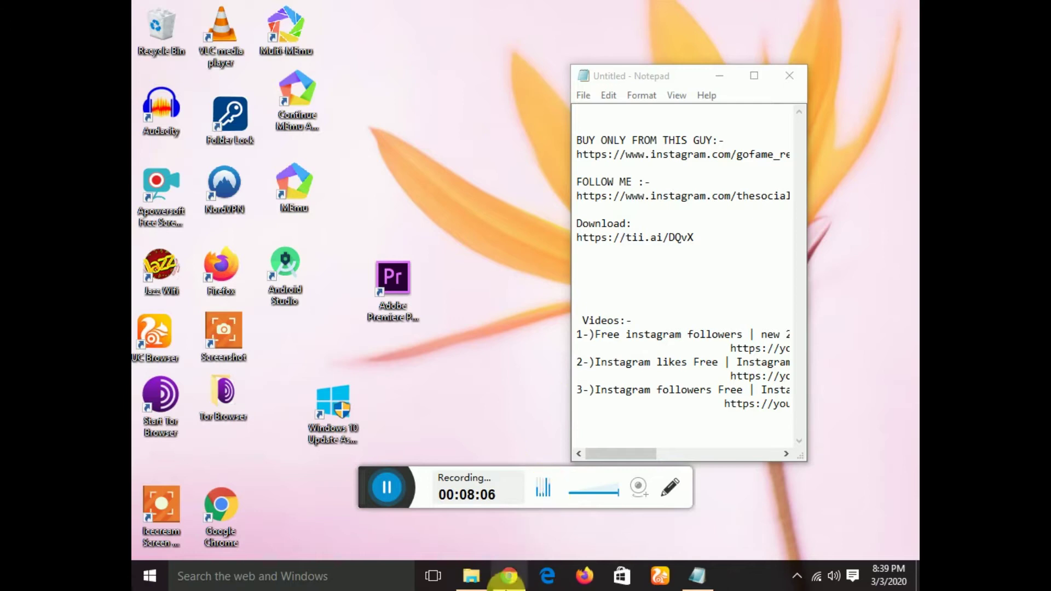
Switch to Chrome, open the App for Instagram extension from a new tab, and postpone its rating request.
left_click(503, 588)
left_click(211, 11)
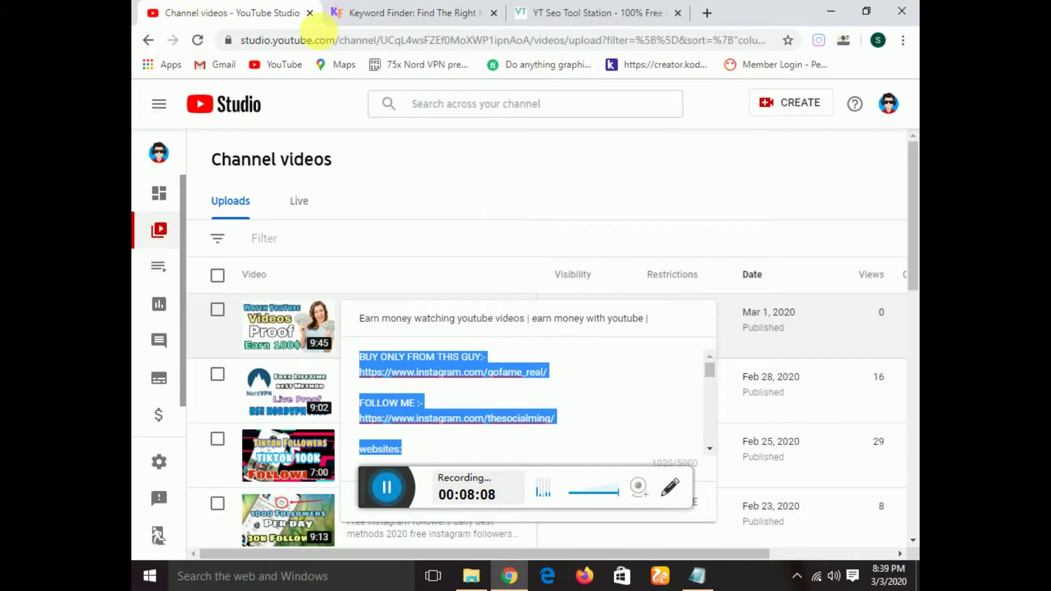
left_click(703, 11)
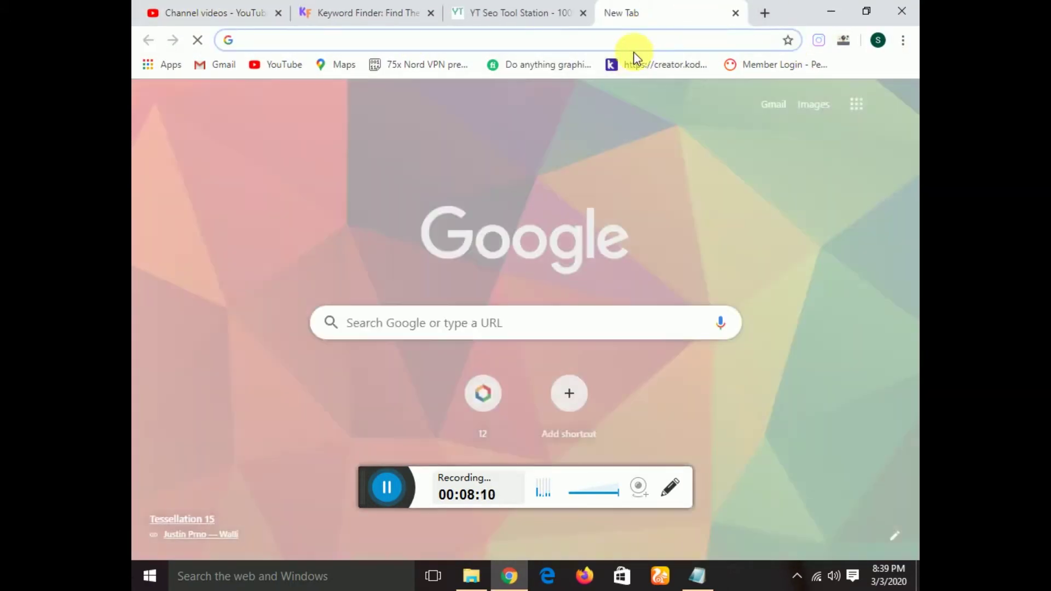
left_click(818, 42)
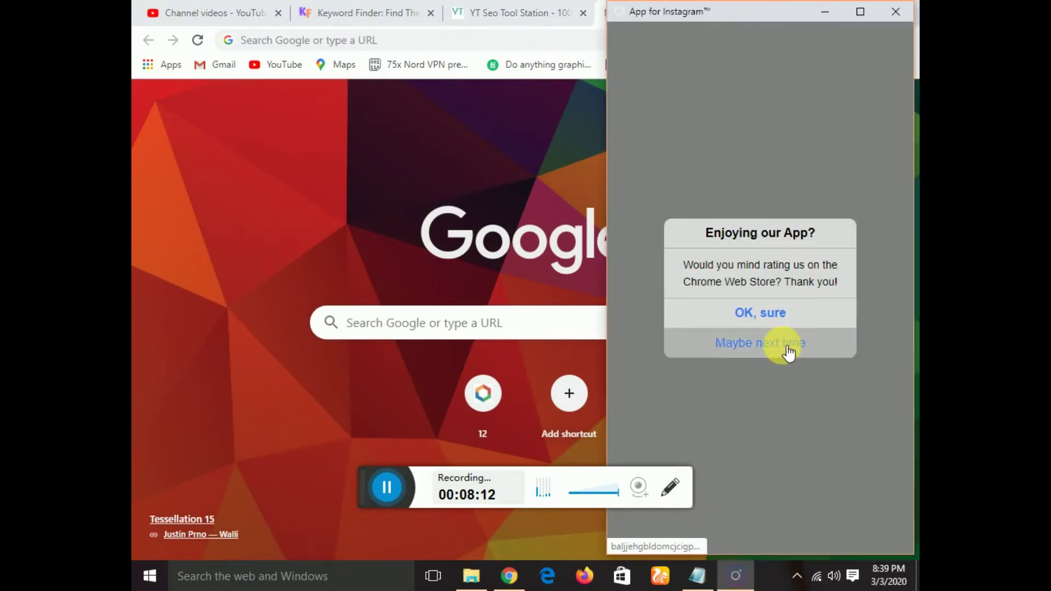
left_click(784, 346)
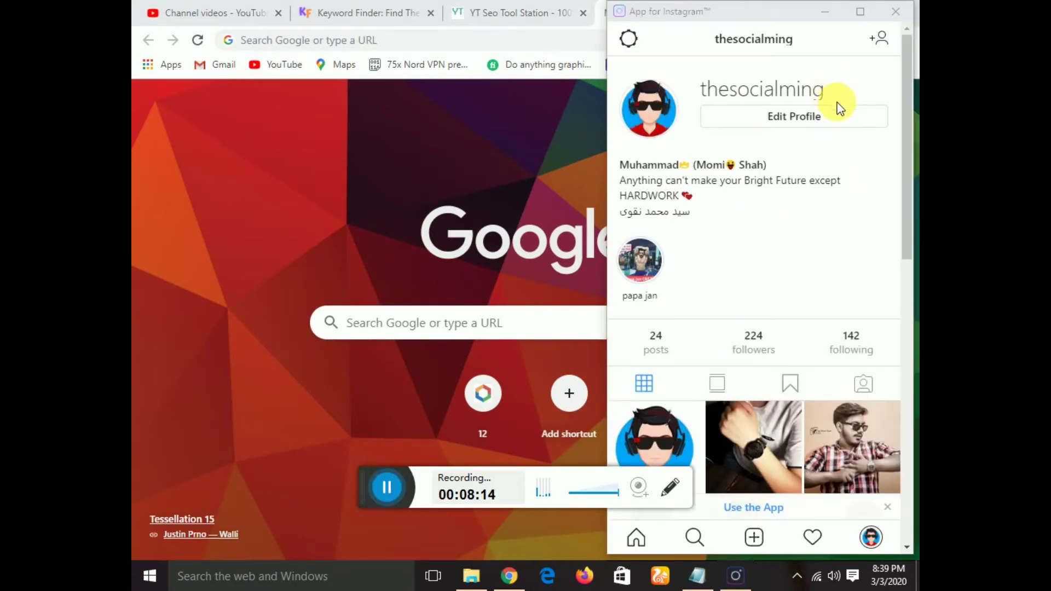
Highlight the username on the Instagram profile and look through the profile's posts and details.
left_click_drag(830, 96, 706, 98)
left_click_drag(821, 90, 701, 92)
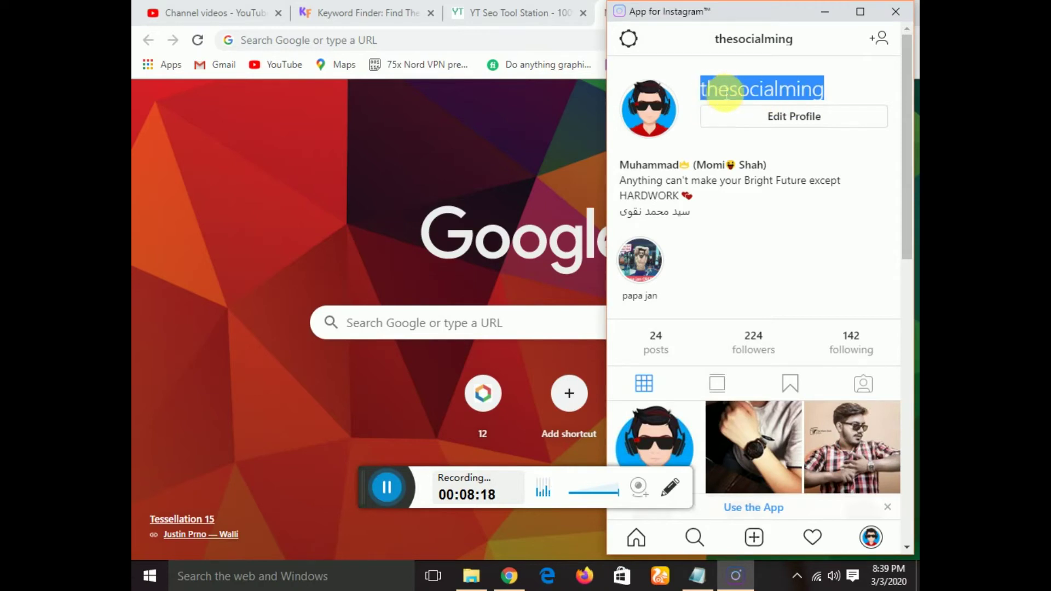
left_click(723, 92)
scroll(760, 251, "down", 10)
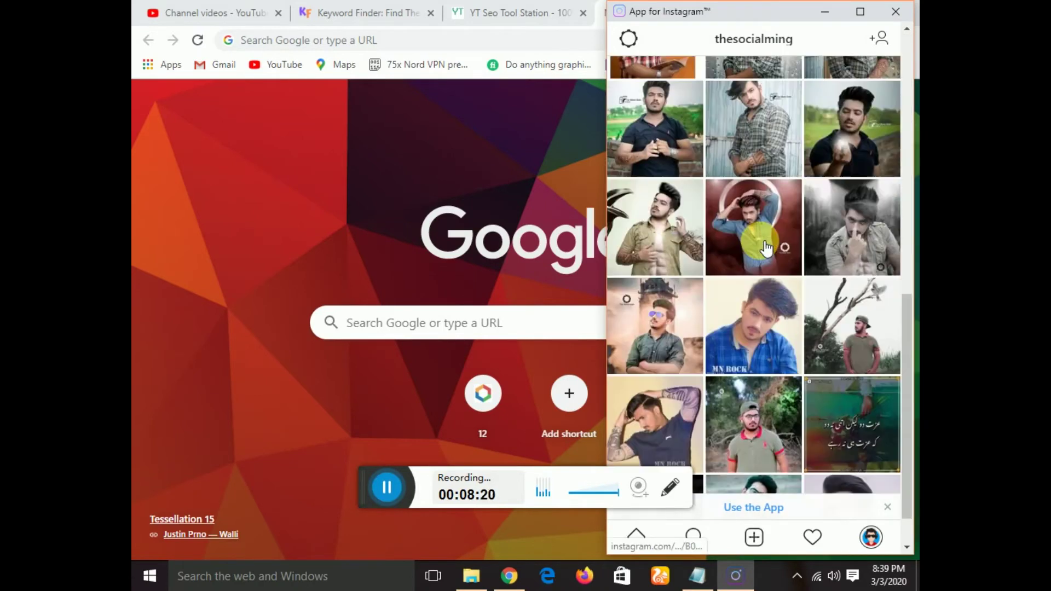
scroll(765, 247, "up", 10)
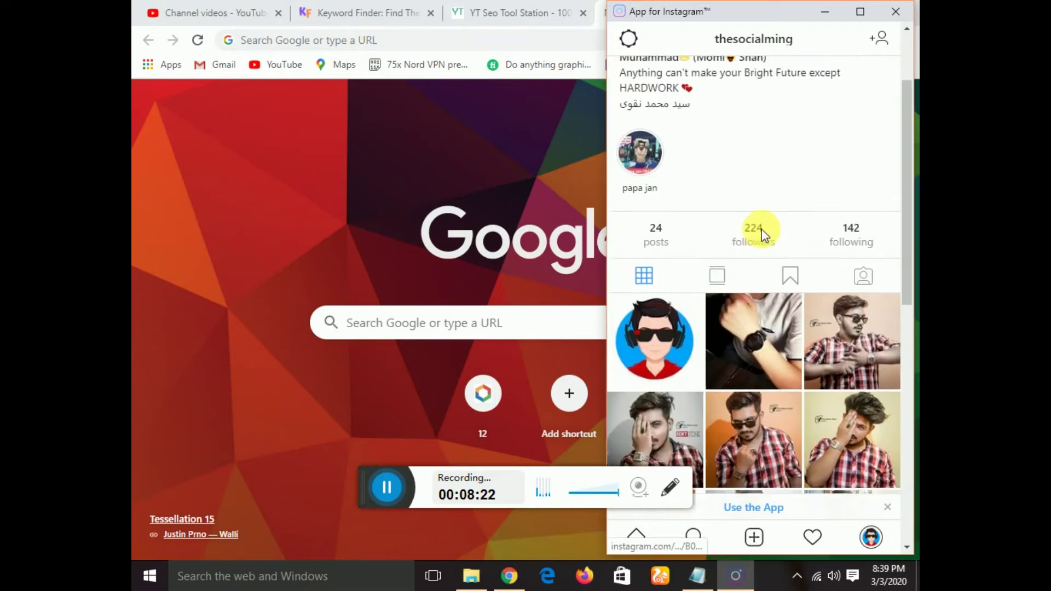
scroll(764, 234, "up", 2)
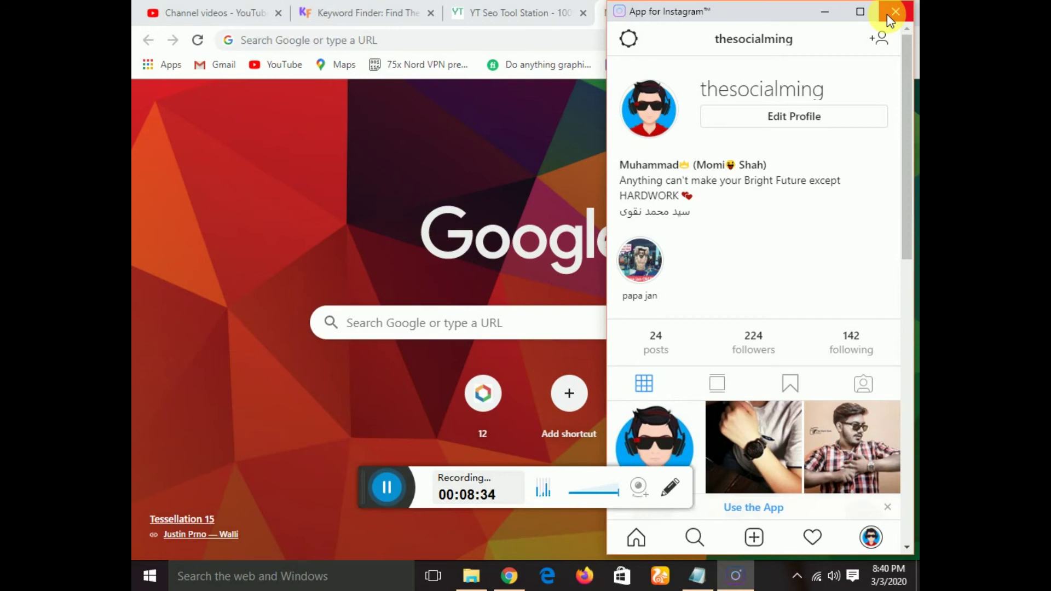
left_click(386, 488)
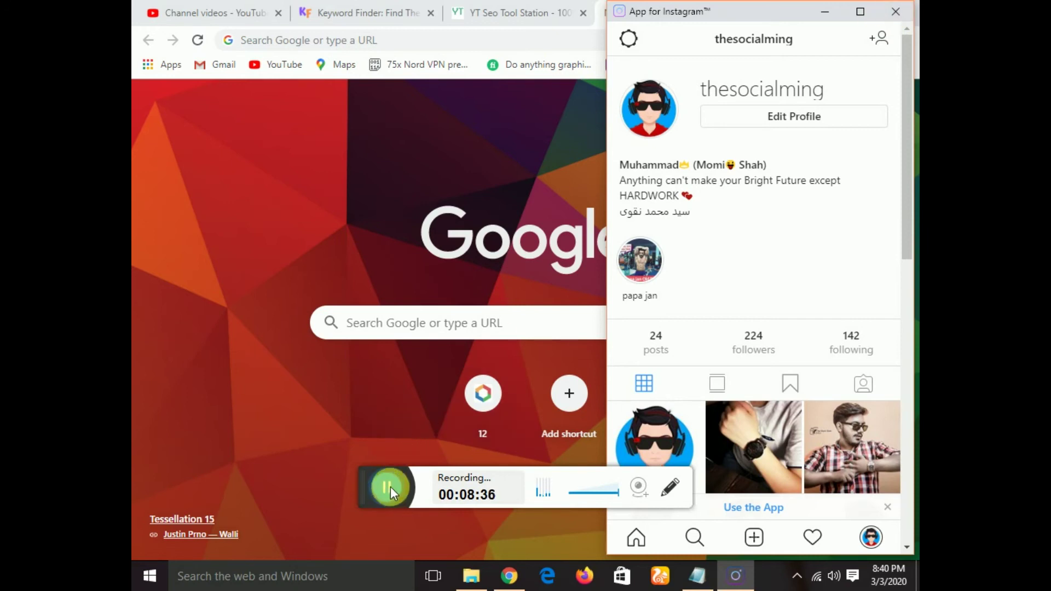